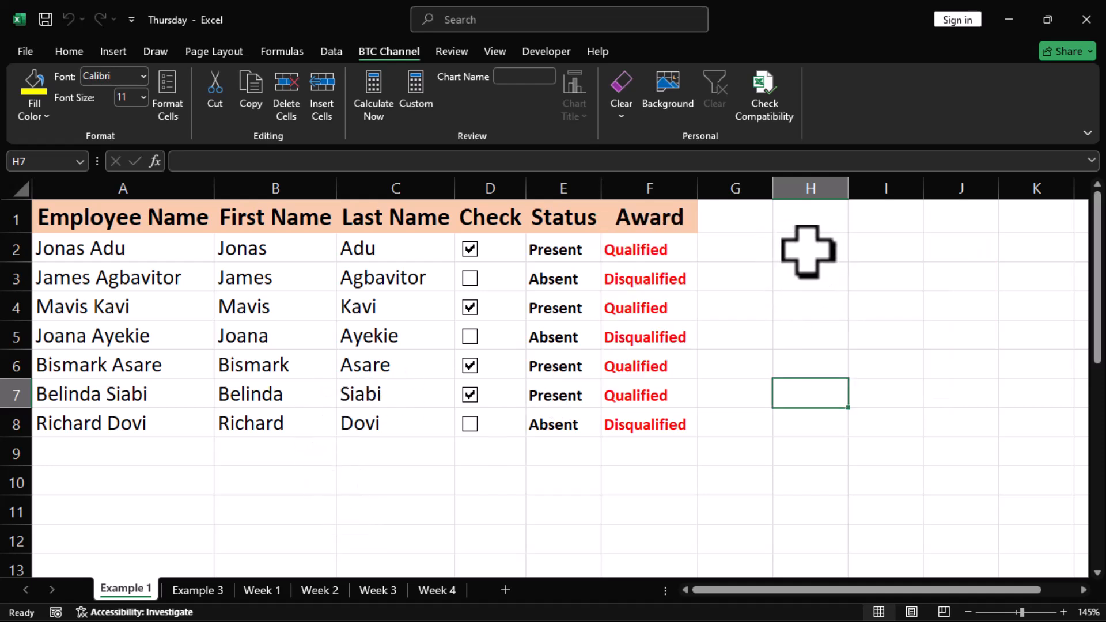
- Enter the text Banahene in cell I2 of the Example 1 sheet
{"action": "left_click", "coordinate": [807, 249]}
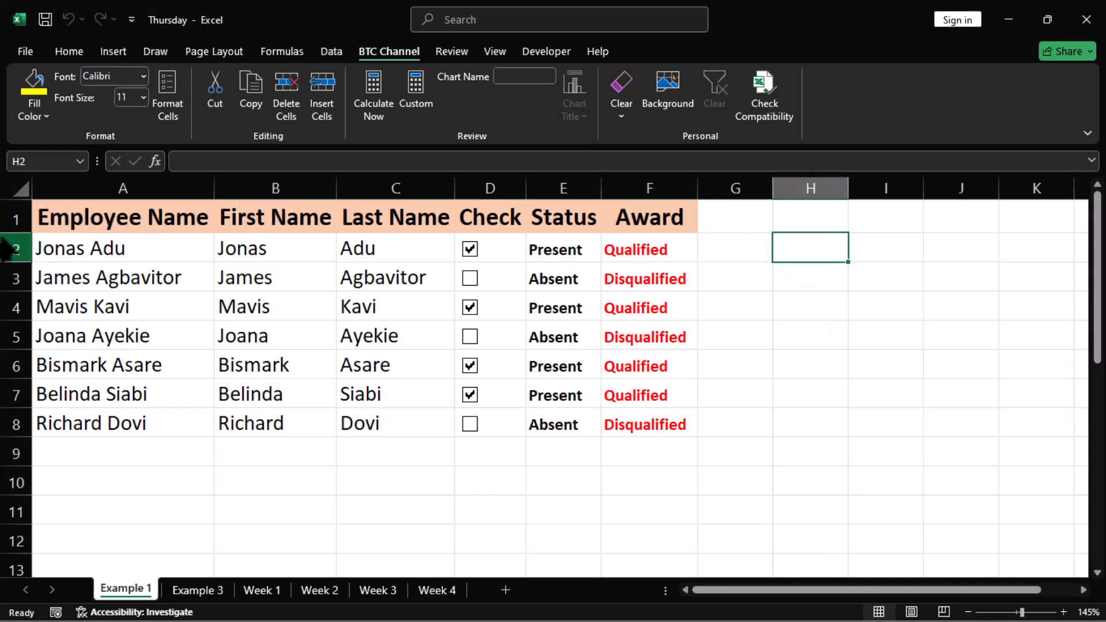
{"action": "left_click", "coordinate": [883, 250]}
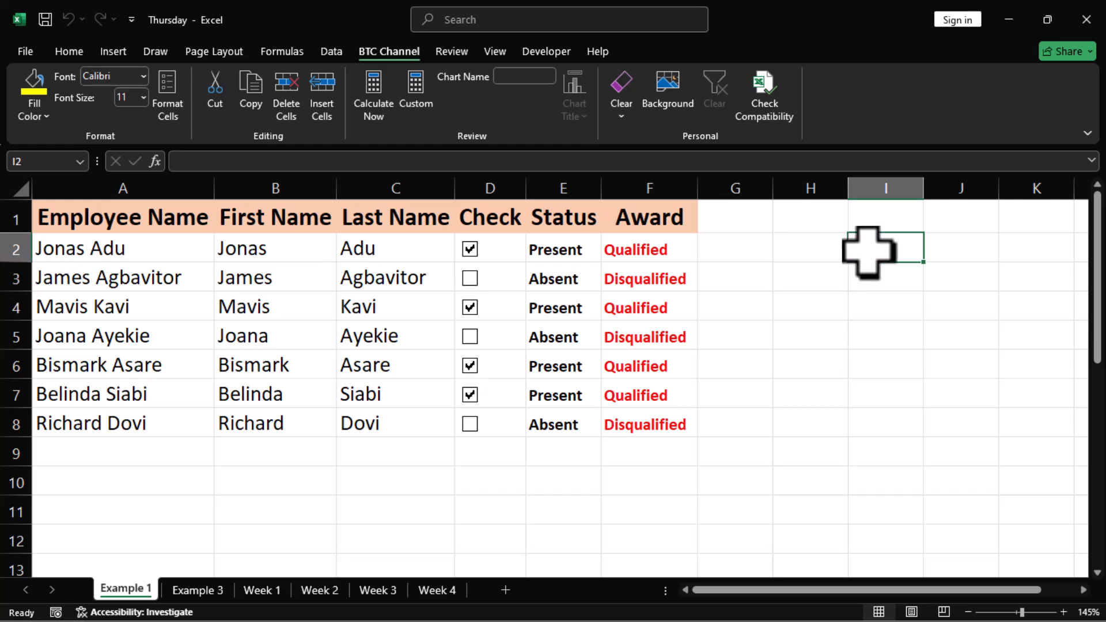
{"action": "type", "text": "Banahene"}
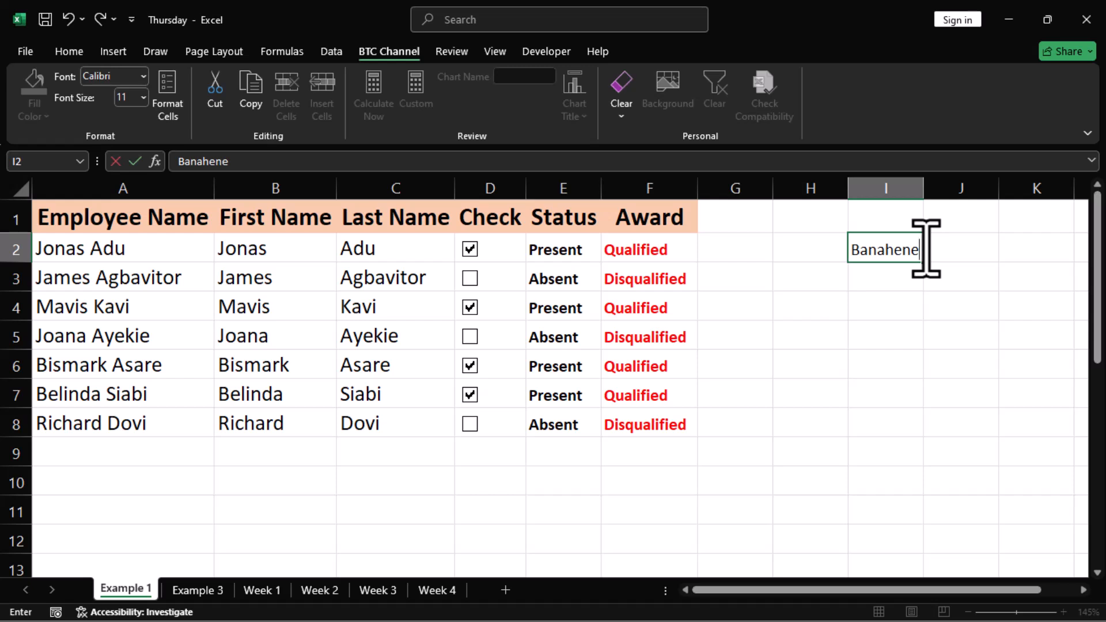
{"action": "key", "text": "Return"}
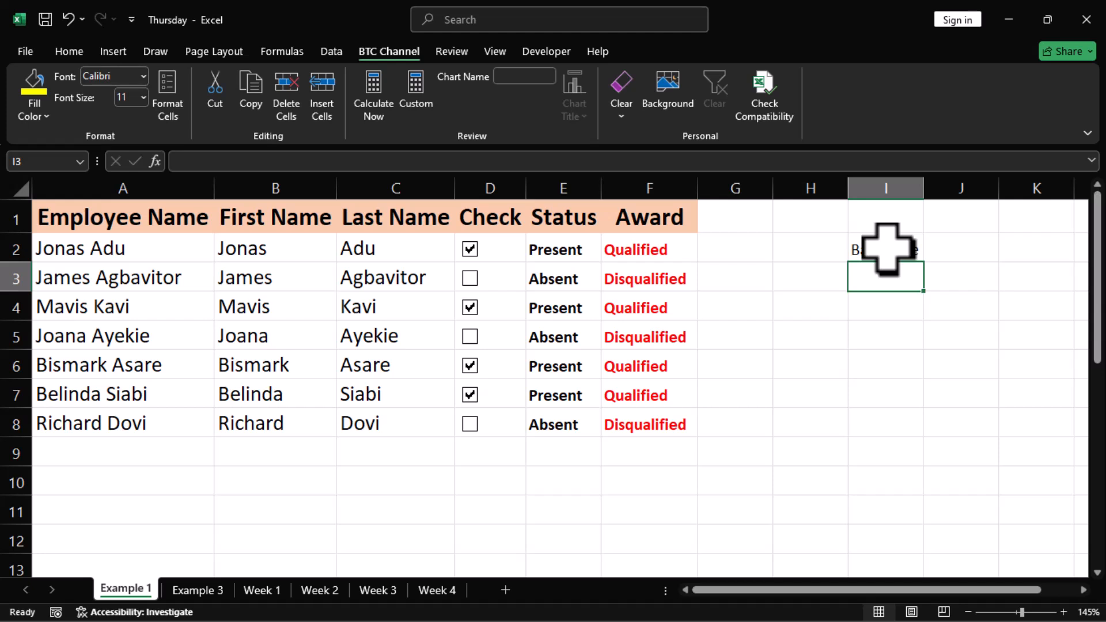
- Enter the text Tutorial in cell J2, beside the Banahene entry
{"action": "left_click", "coordinate": [953, 249]}
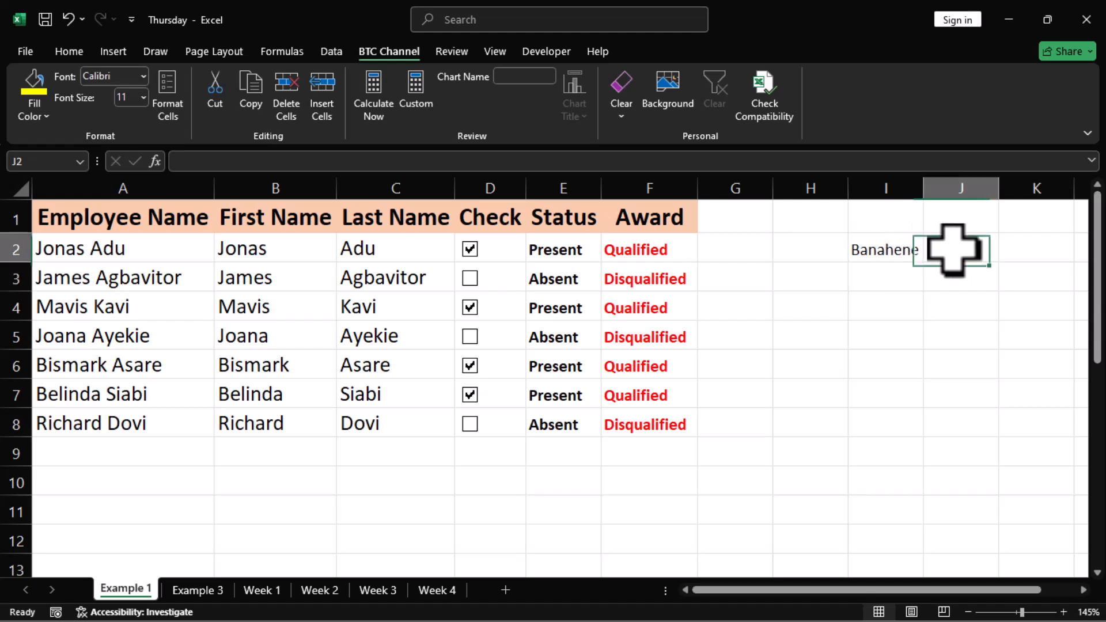
{"action": "type", "text": "Tutorial"}
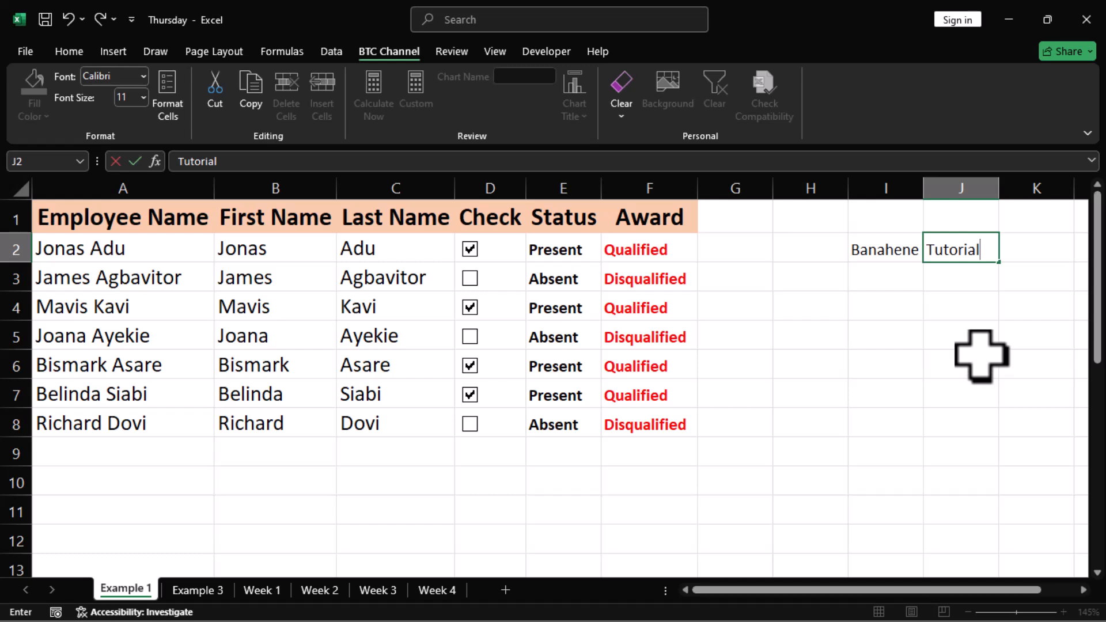
{"action": "key", "text": "Tab"}
{"action": "key", "text": "Tab"}
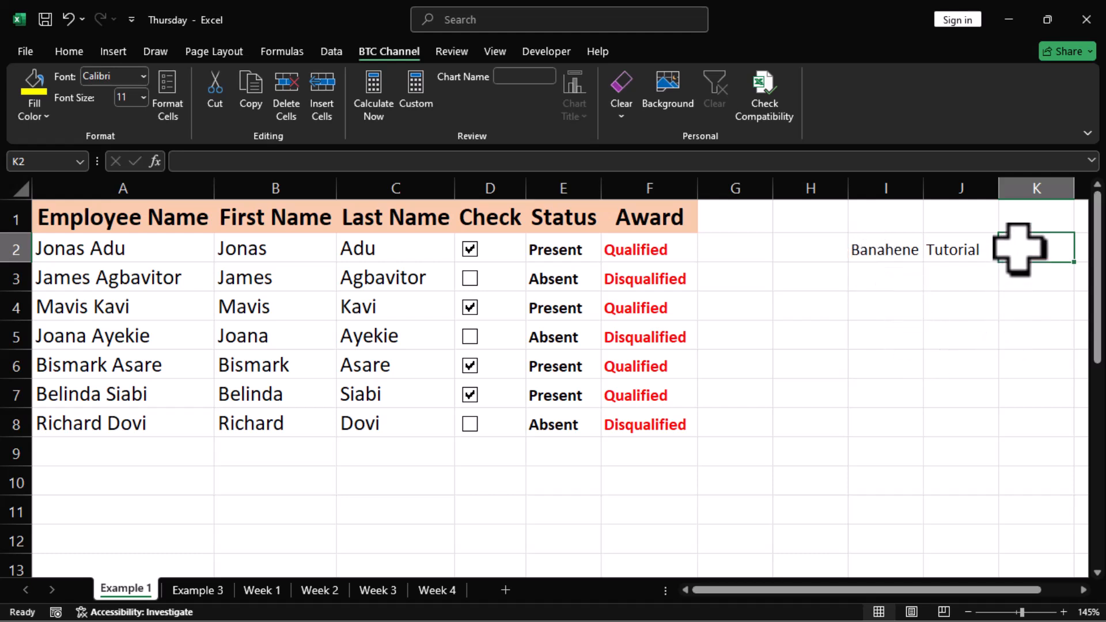
- Enter the number 365 in cell I3, below the Banahene entry
{"action": "left_click", "coordinate": [888, 282]}
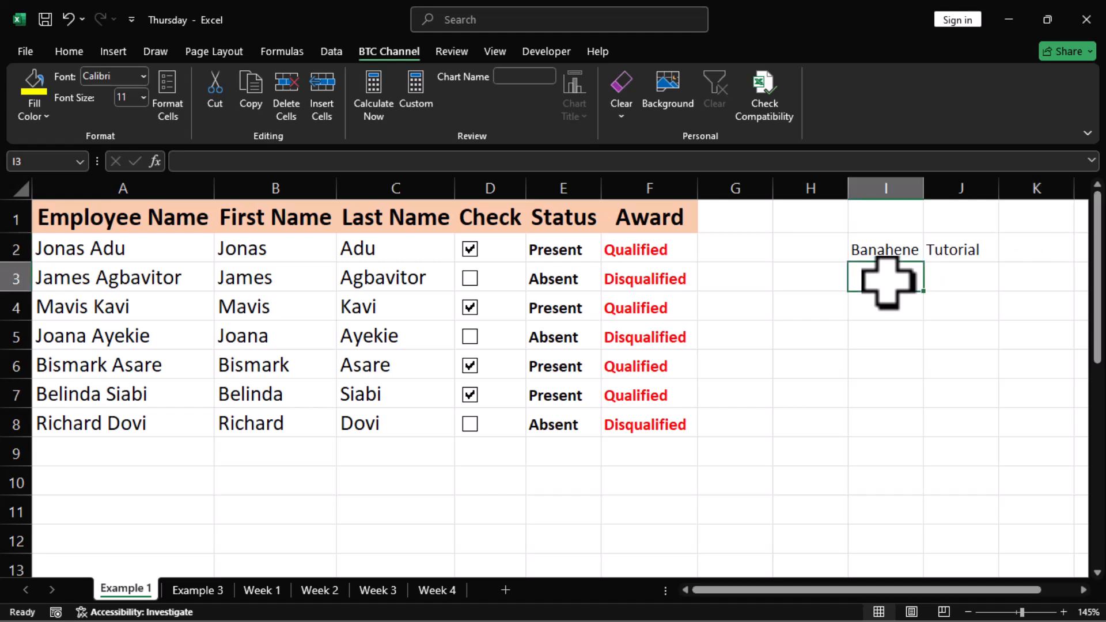
{"action": "type", "text": "365"}
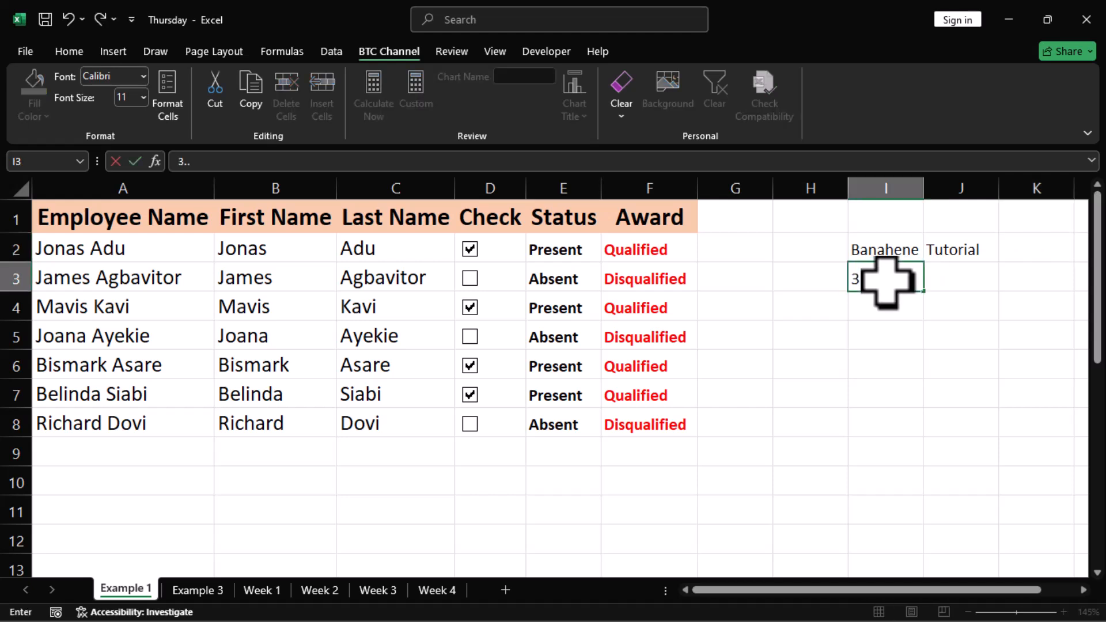
{"action": "key", "text": "Down"}
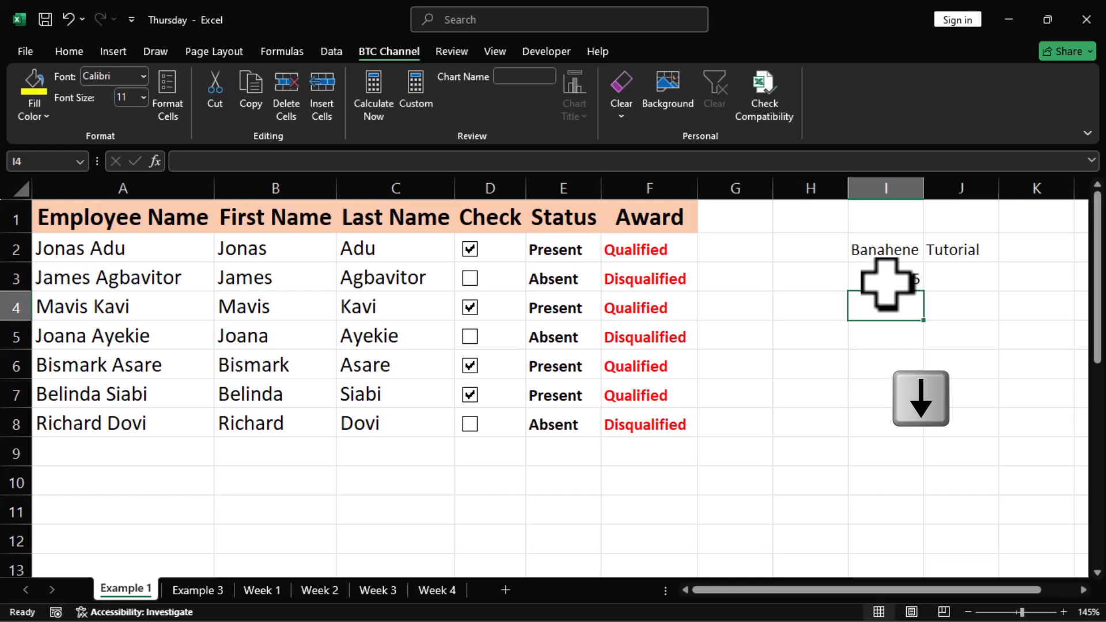
{"action": "key", "text": "Right"}
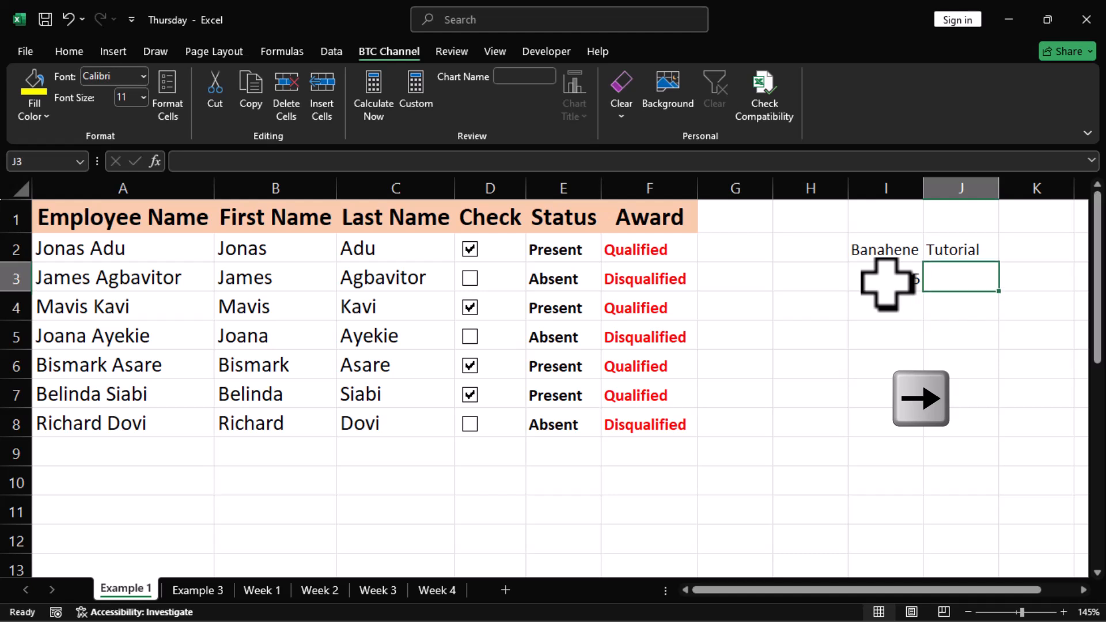
{"action": "key", "text": "Left"}
{"action": "key", "text": "Up"}
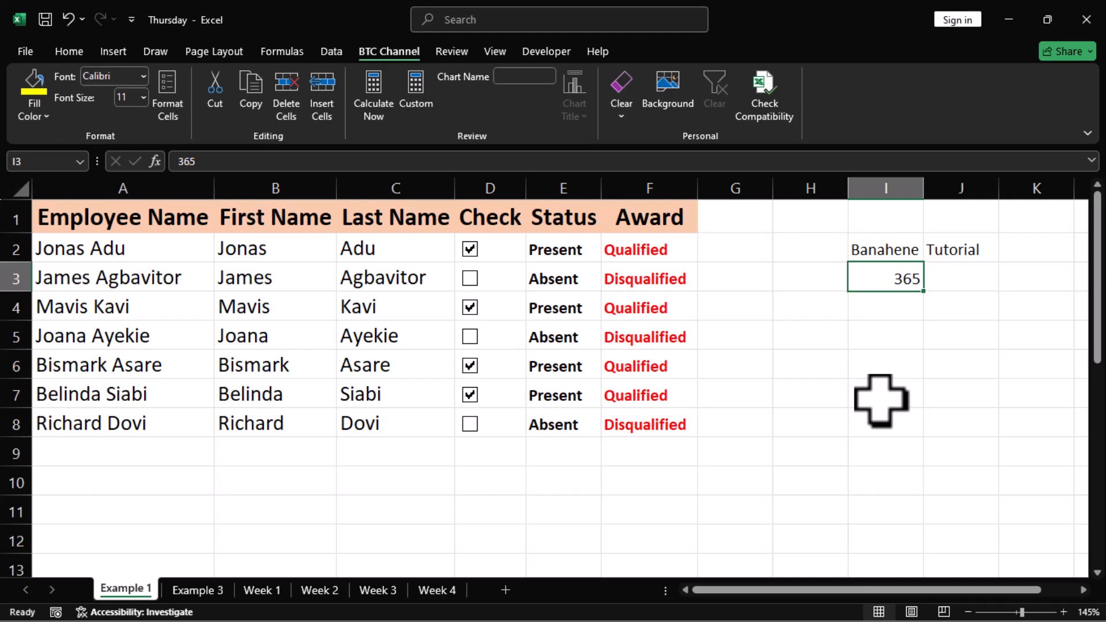
{"action": "key", "text": "Up"}
{"action": "key", "text": "Down"}
{"action": "key", "text": "Left"}
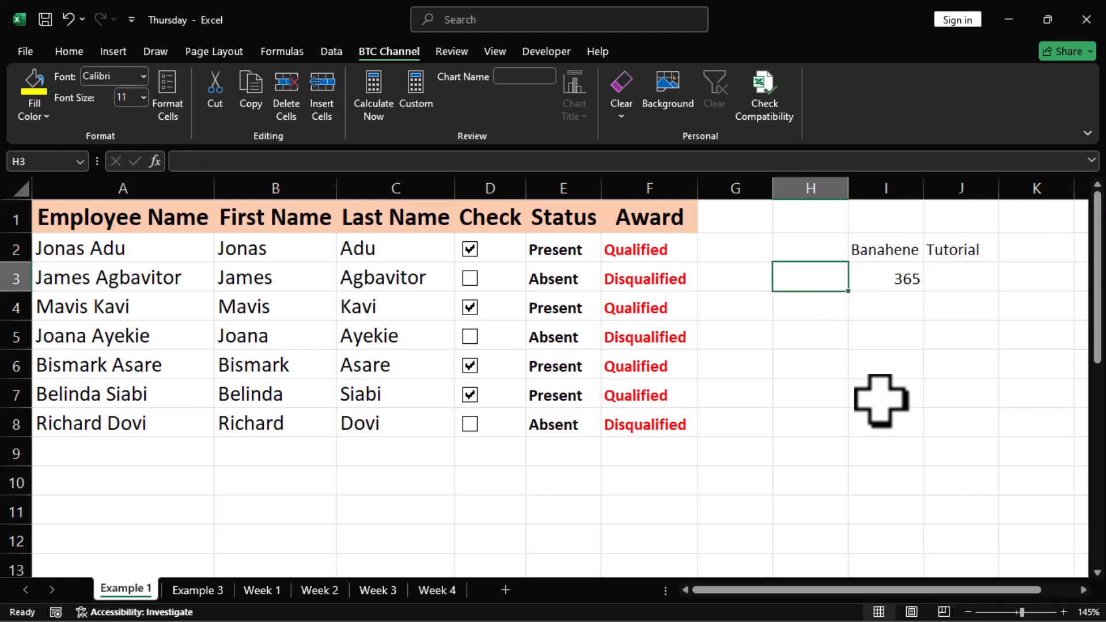
{"action": "key", "text": "Right"}
{"action": "key", "text": "Right"}
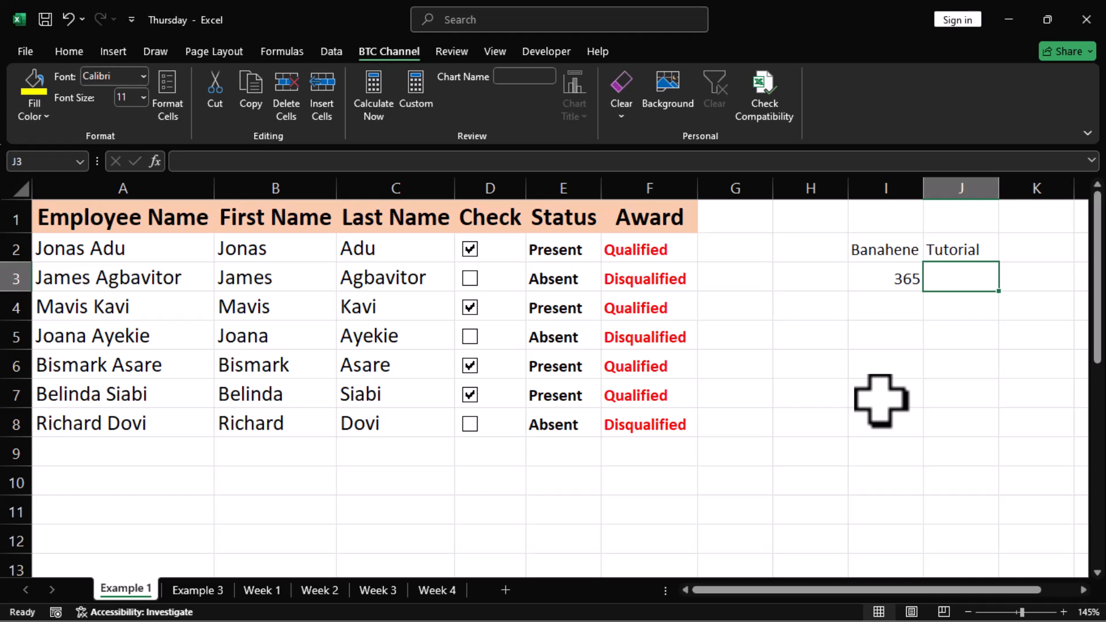
- Enter Room, Bag and House in cell H3 as three separate lines within the same cell
{"action": "key", "text": "shift+Tab"}
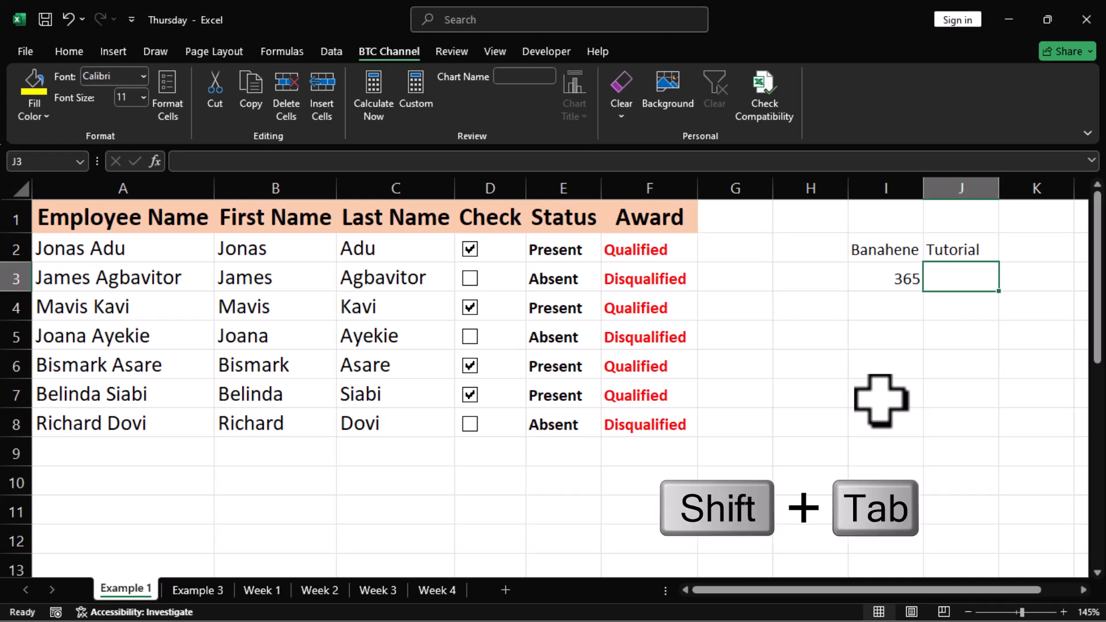
{"action": "key", "text": "shift+Tab"}
{"action": "key", "text": "shift+Tab"}
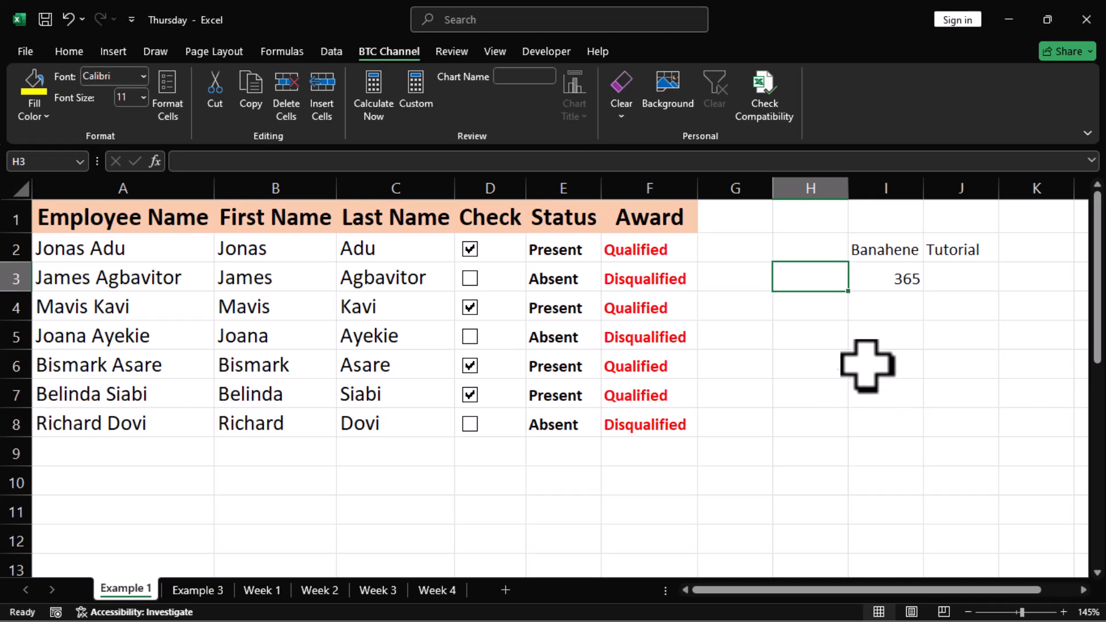
{"action": "type", "text": "Room"}
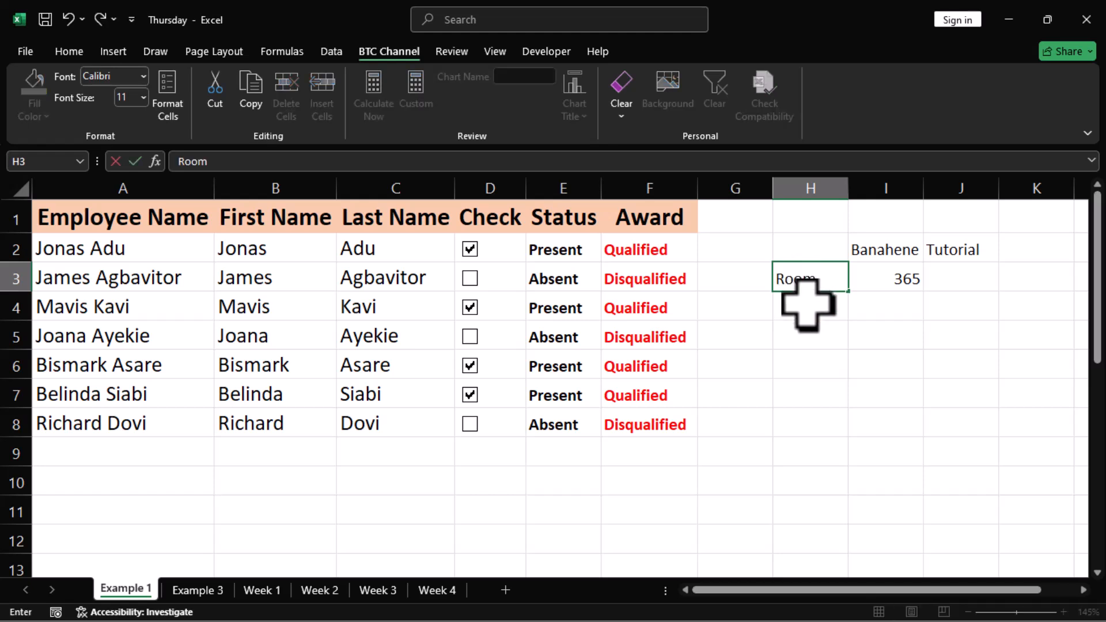
{"action": "key", "text": "alt+Return"}
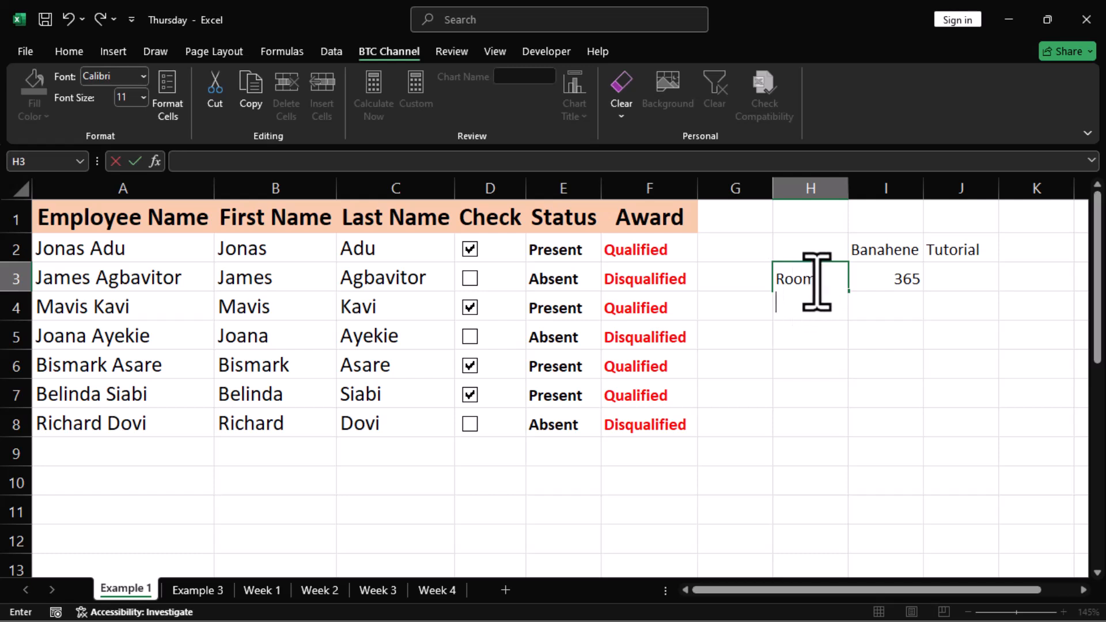
{"action": "type", "text": "Bag"}
{"action": "key", "text": "alt+Return"}
{"action": "type", "text": "House"}
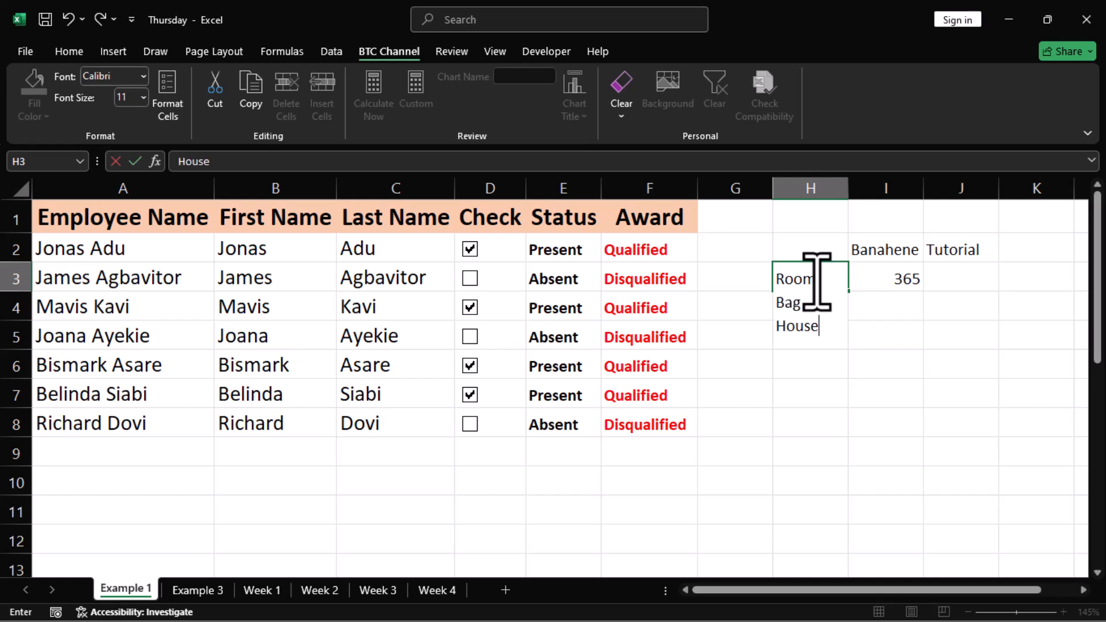
{"action": "key", "text": "Return"}
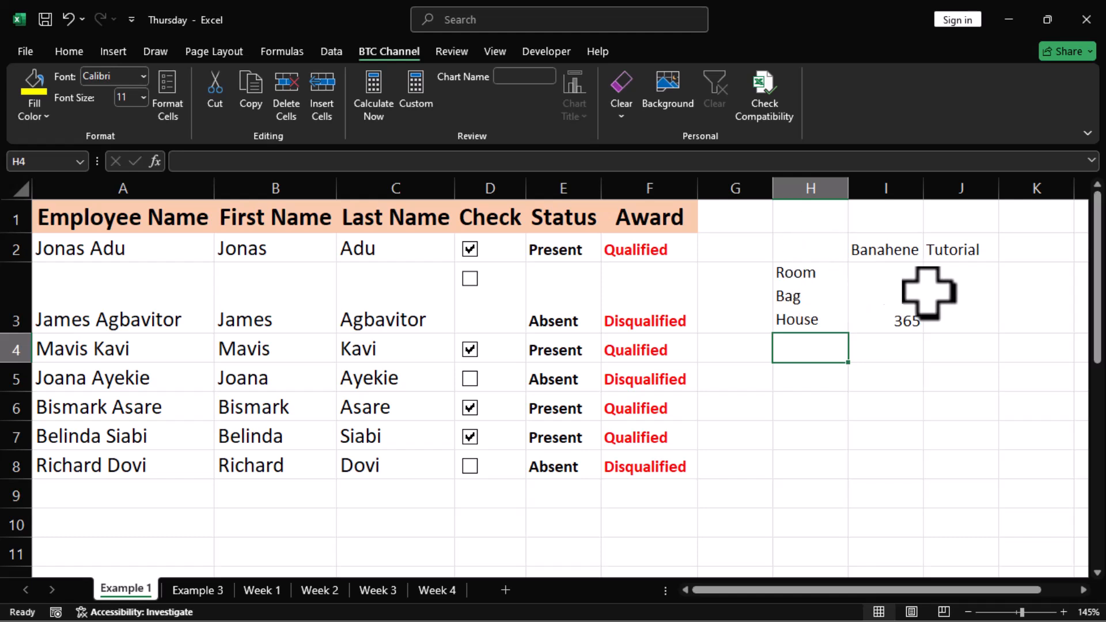
- Enter the text Channel in cell H5 through the formula bar
{"action": "left_click", "coordinate": [811, 302]}
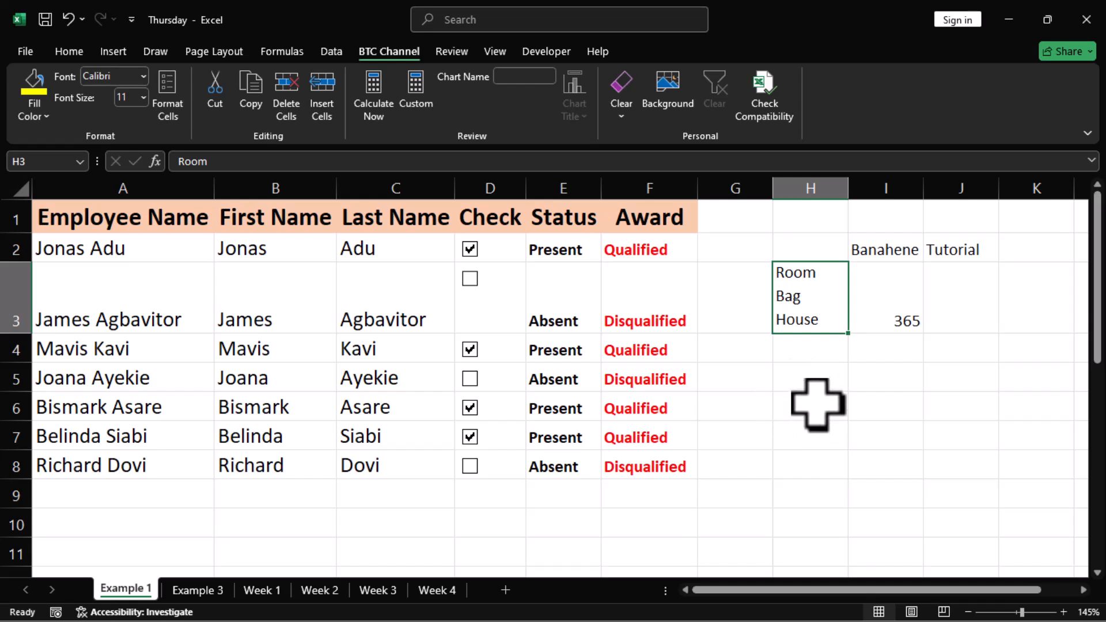
{"action": "left_click", "coordinate": [799, 387]}
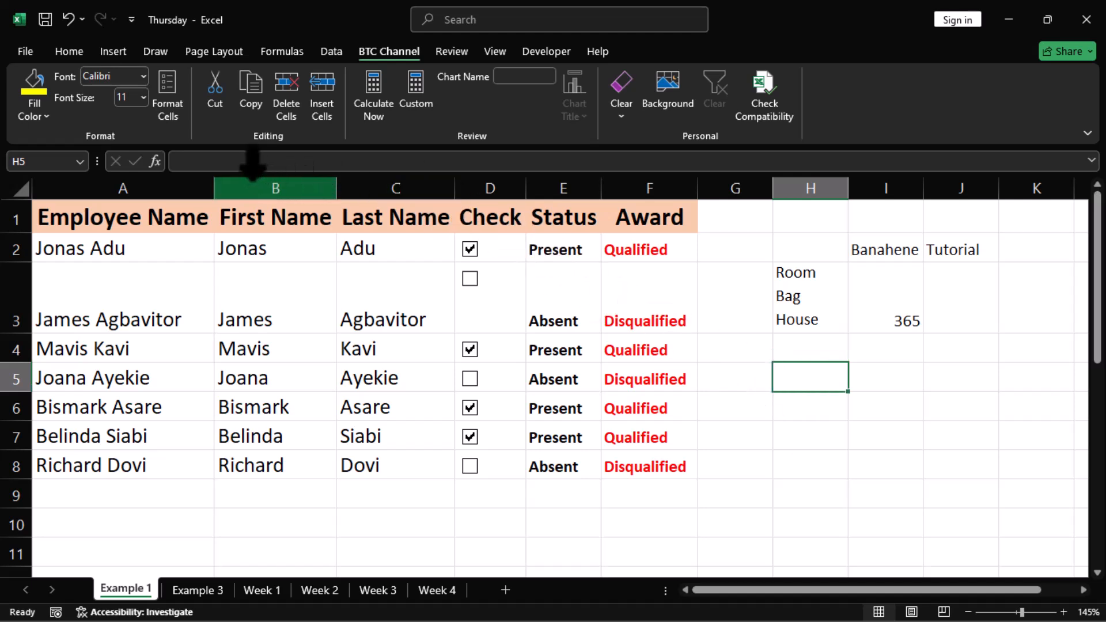
{"action": "left_click", "coordinate": [428, 161]}
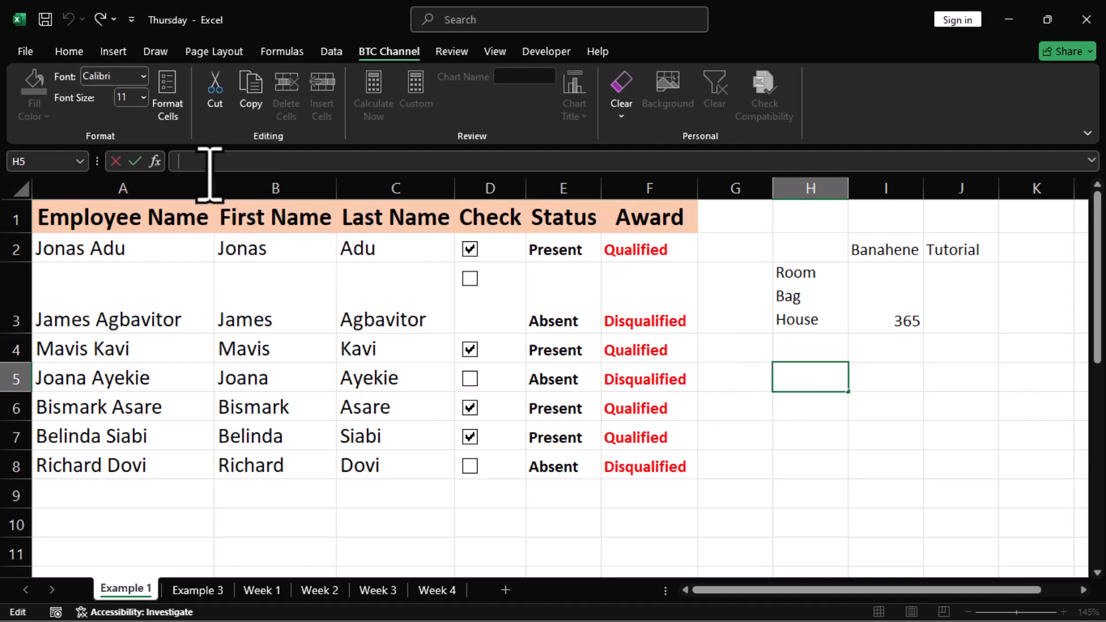
{"action": "type", "text": "Cha"}
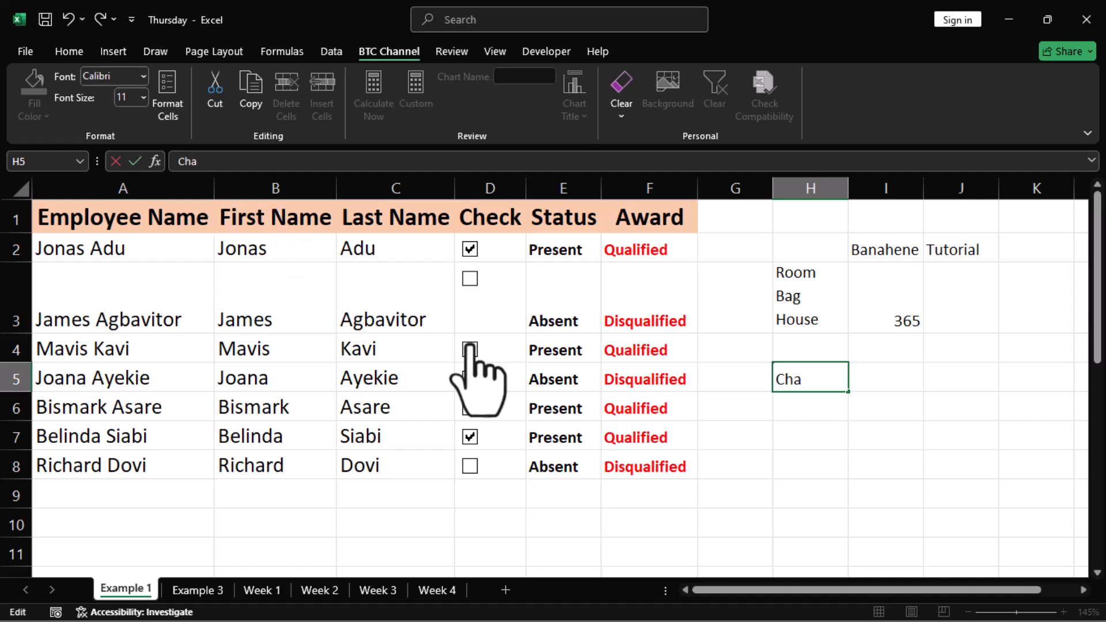
{"action": "type", "text": "m"}
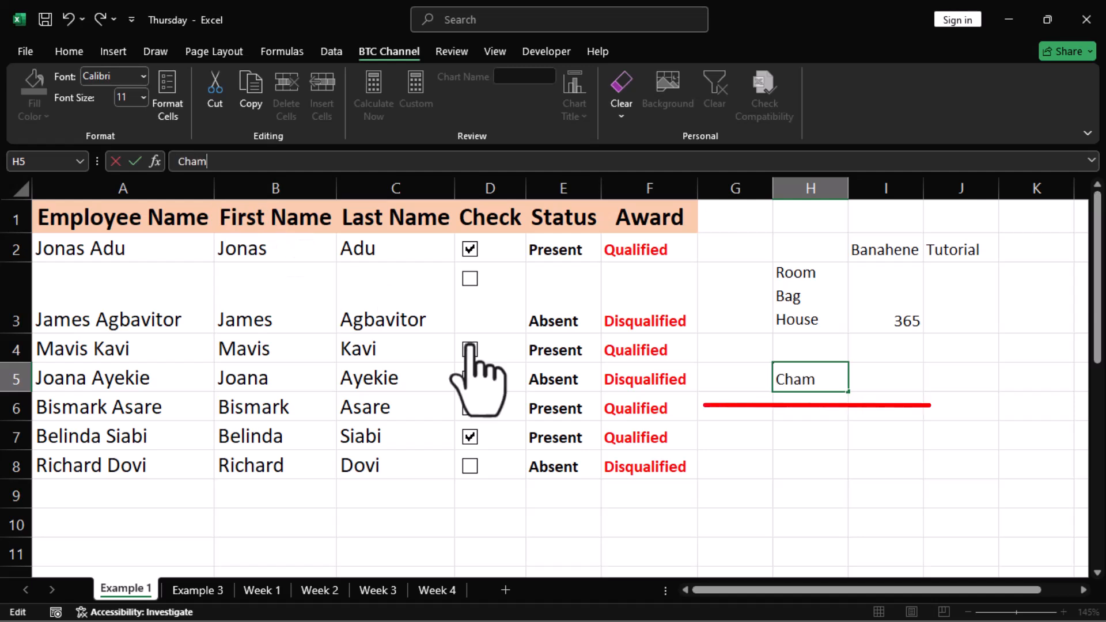
{"action": "key", "text": "BackSpace"}
{"action": "type", "text": "nnel"}
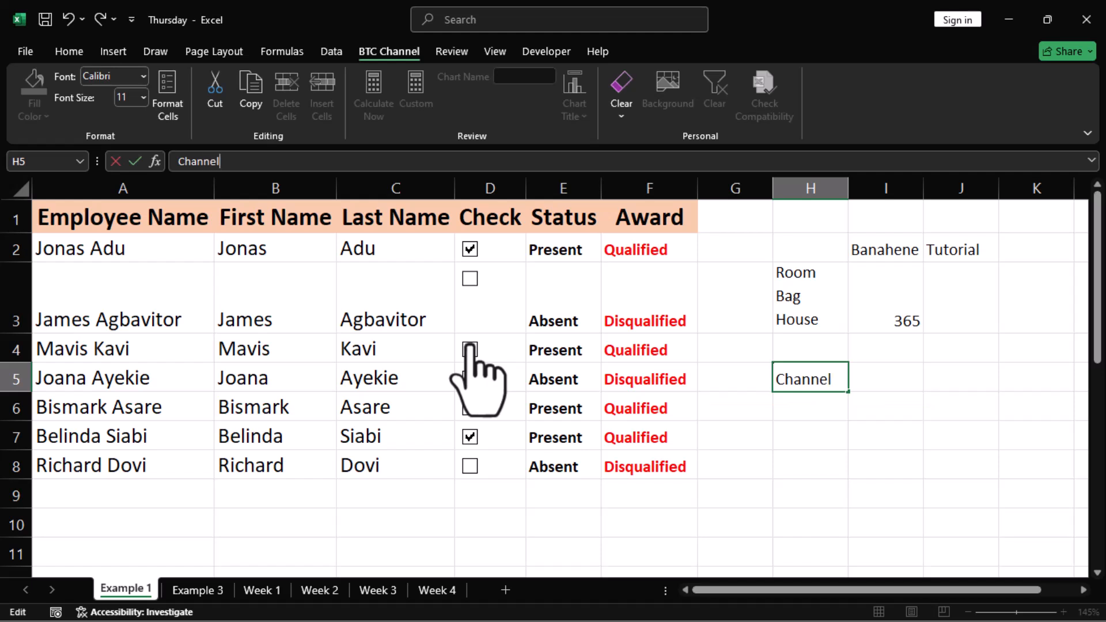
{"action": "key", "text": "Return"}
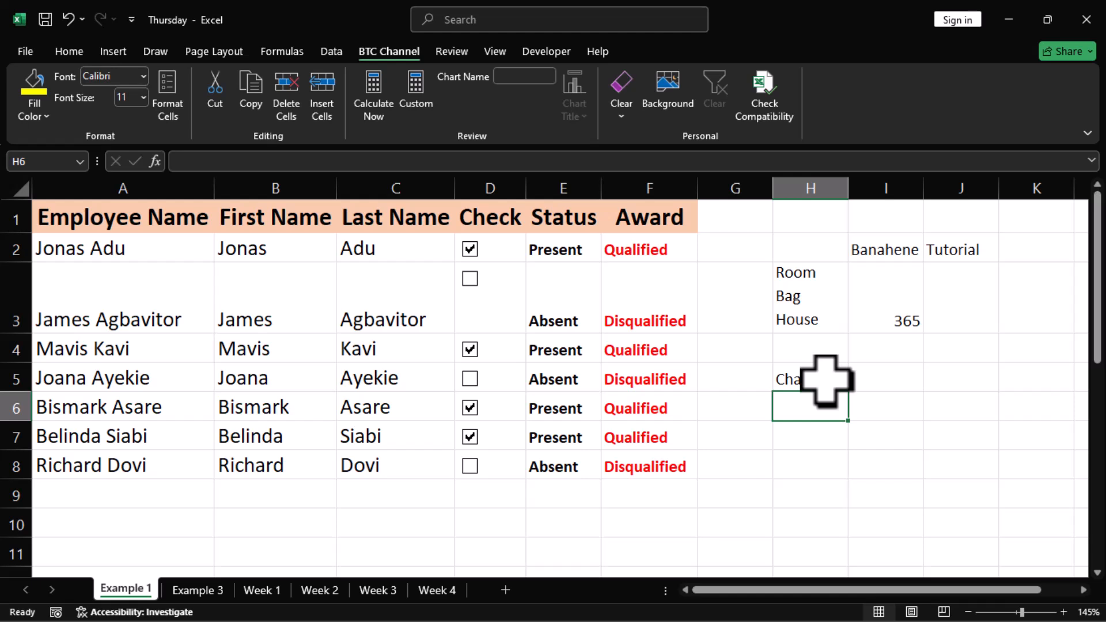
- Enter the text Data in cell I5, keeping that cell selected
{"action": "left_click", "coordinate": [886, 383]}
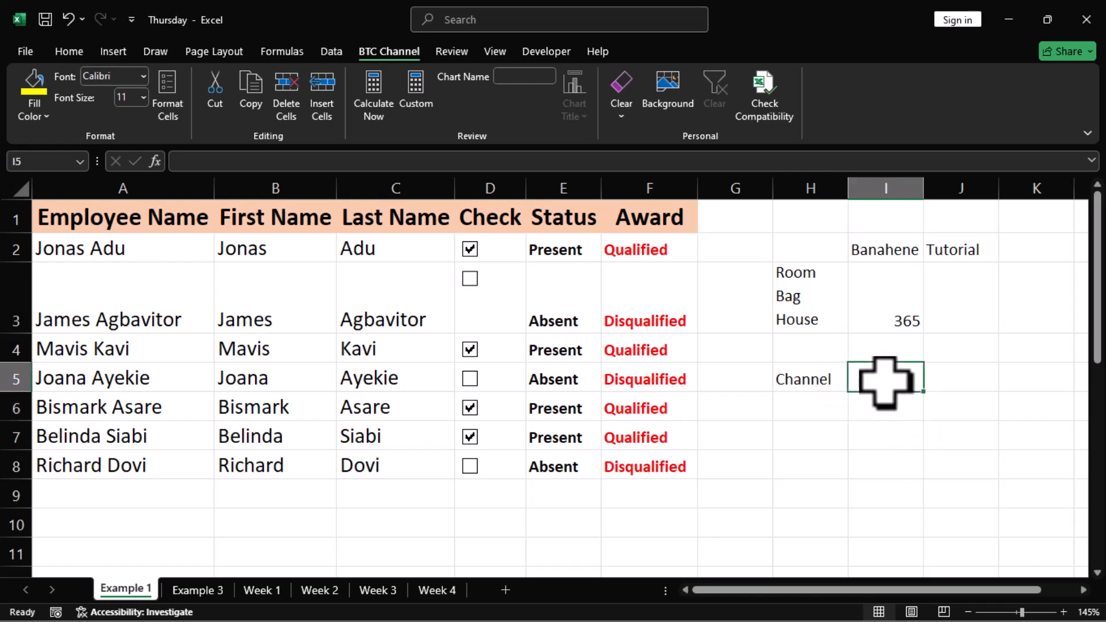
{"action": "type", "text": "Data"}
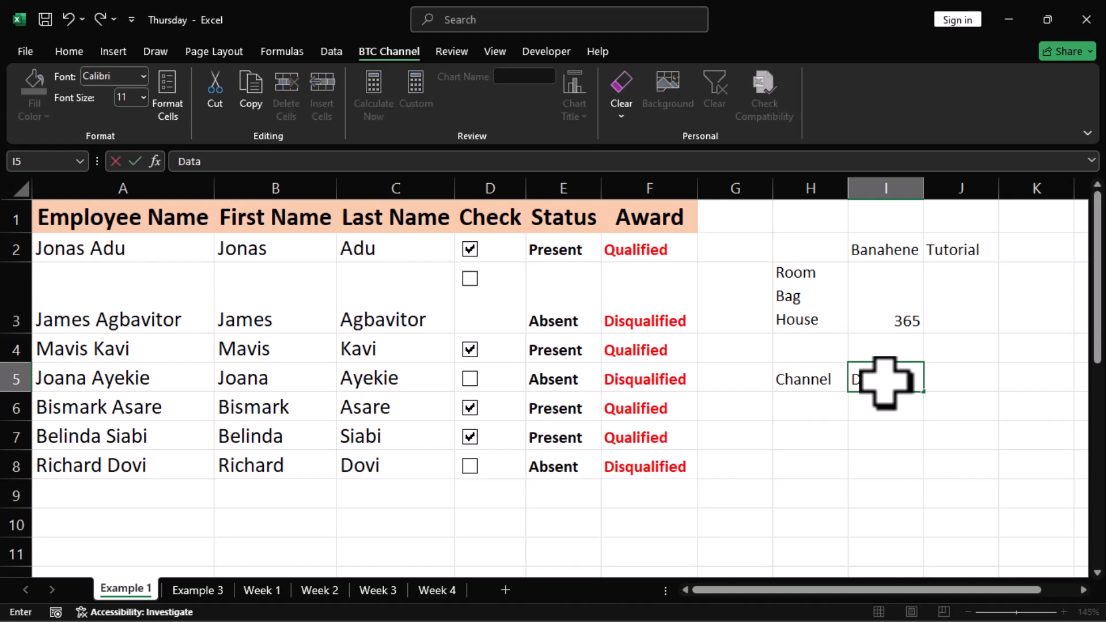
{"action": "key", "text": "ctrl+Return"}
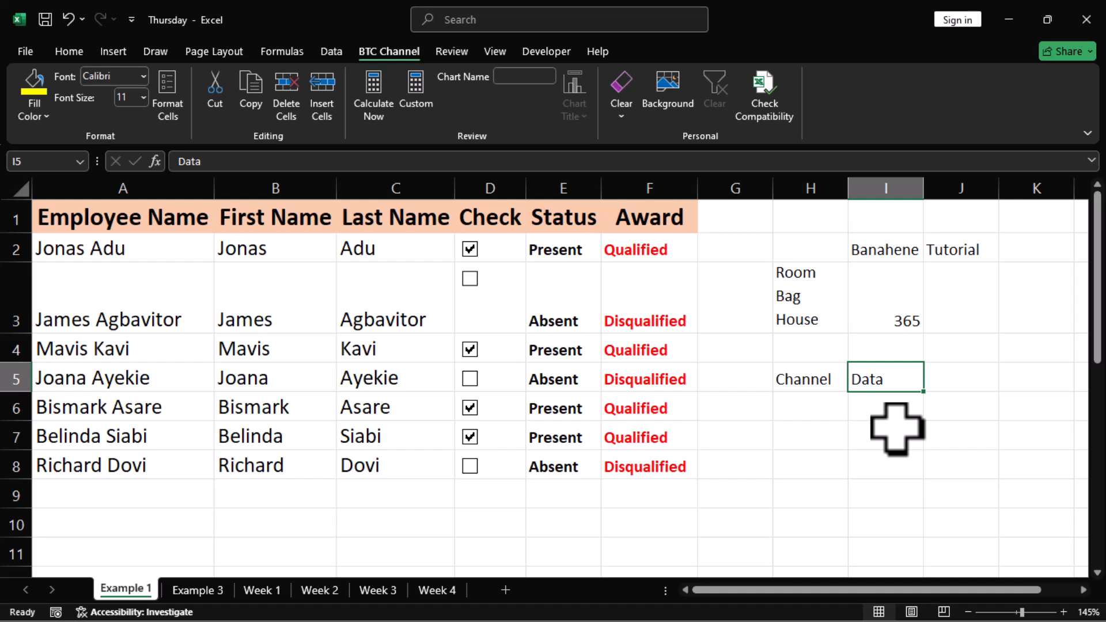
{"action": "double_click", "coordinate": [898, 383]}
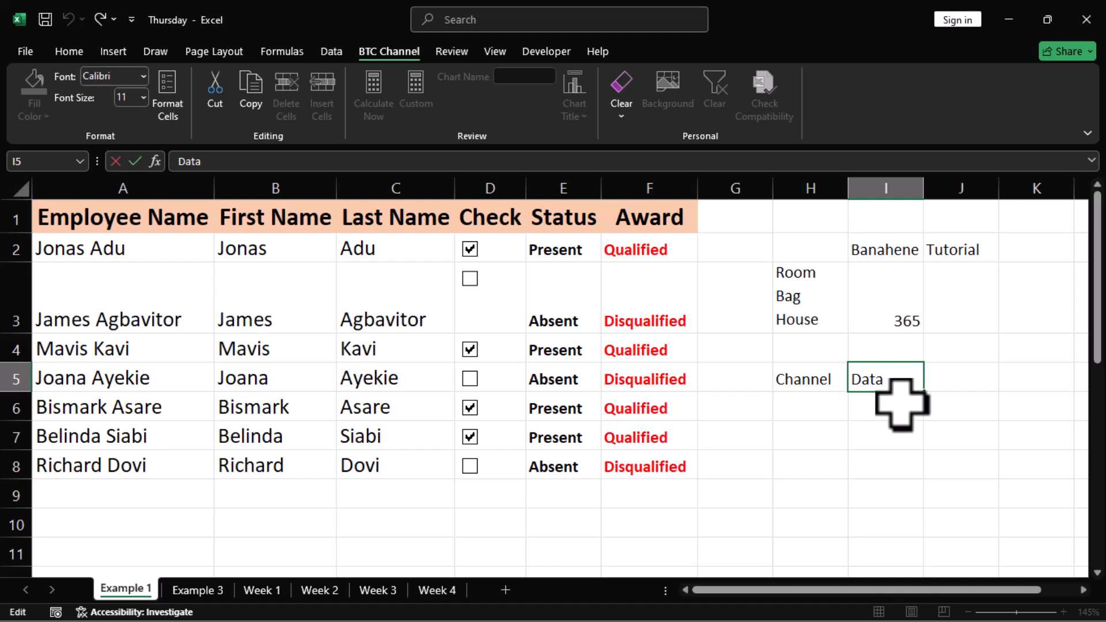
{"action": "left_click", "coordinate": [236, 161]}
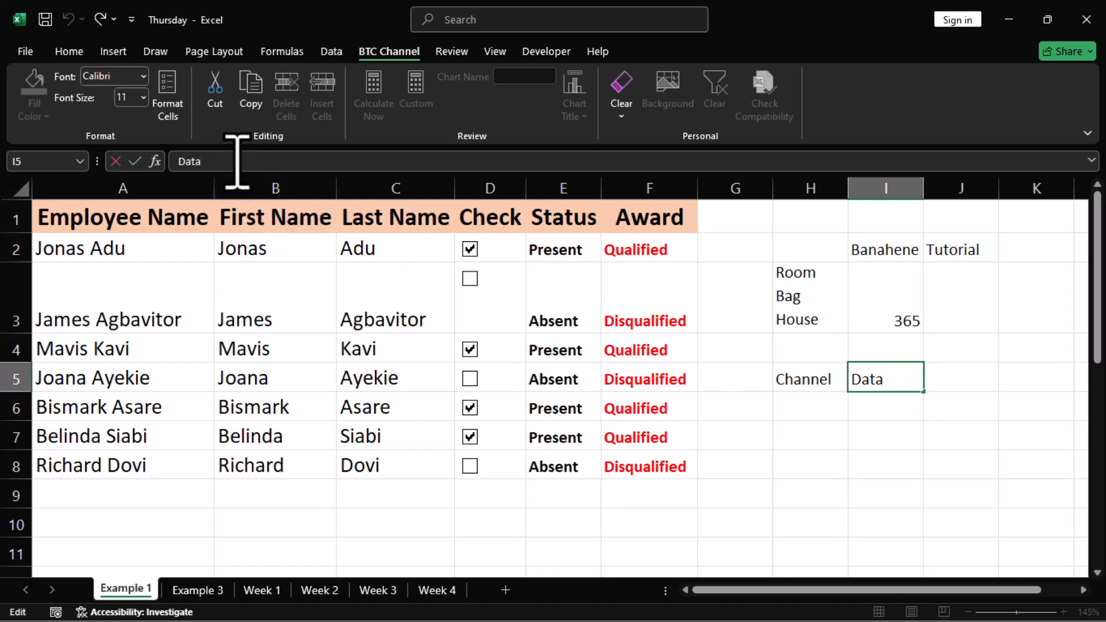
{"action": "key", "text": "Return"}
- Edit the content of cell I5 in place so it reads Data 2, keeping the cell selected
{"action": "left_click", "coordinate": [880, 374]}
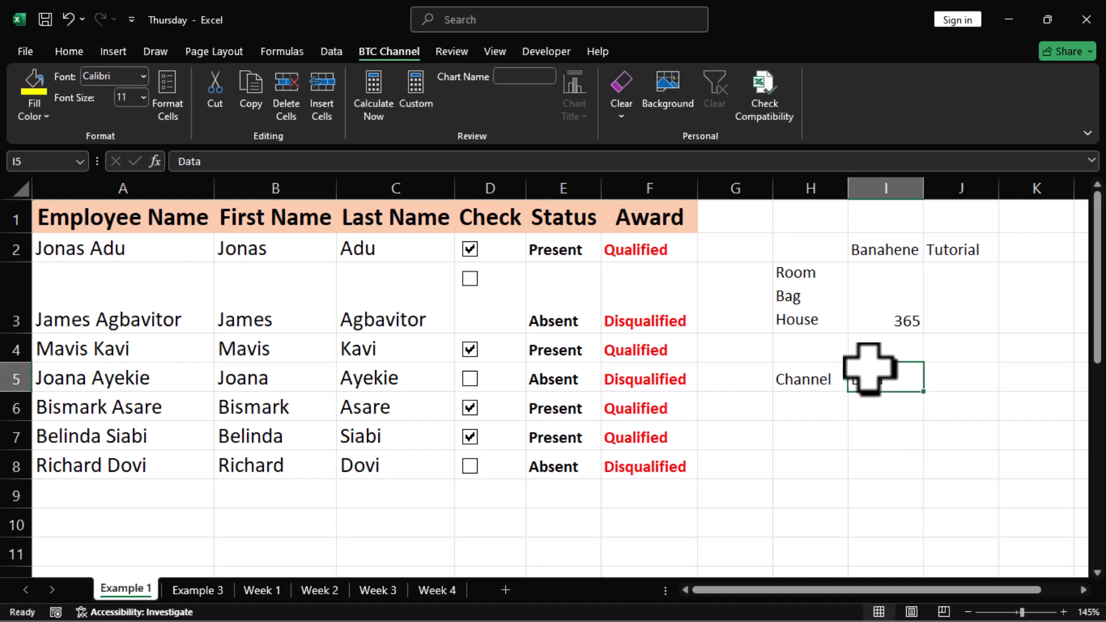
{"action": "key", "text": "F2"}
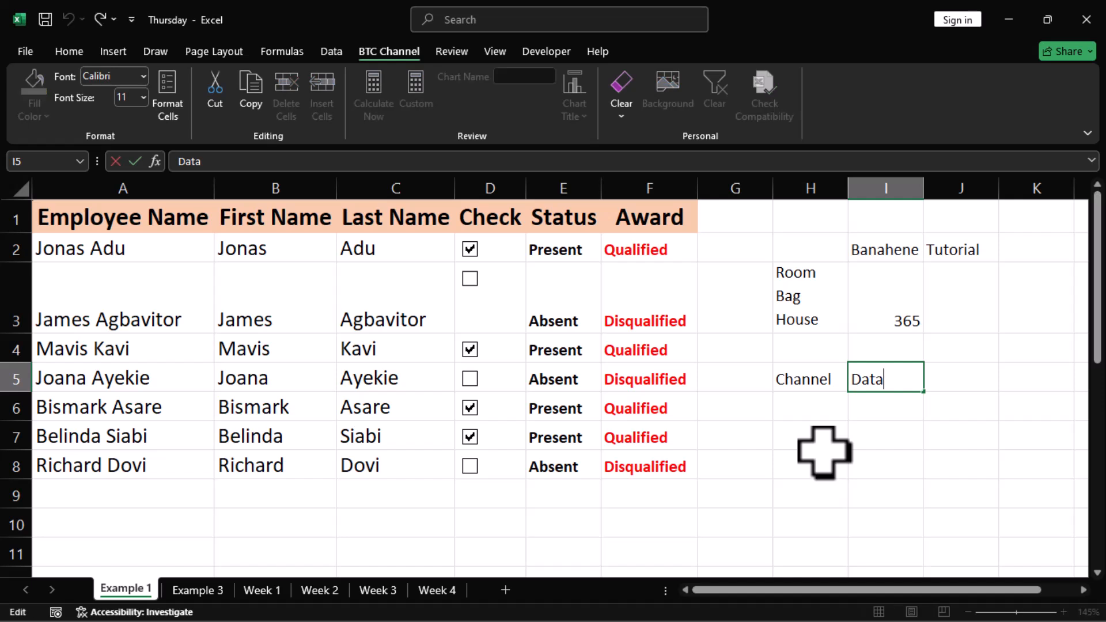
{"action": "type", "text": "2"}
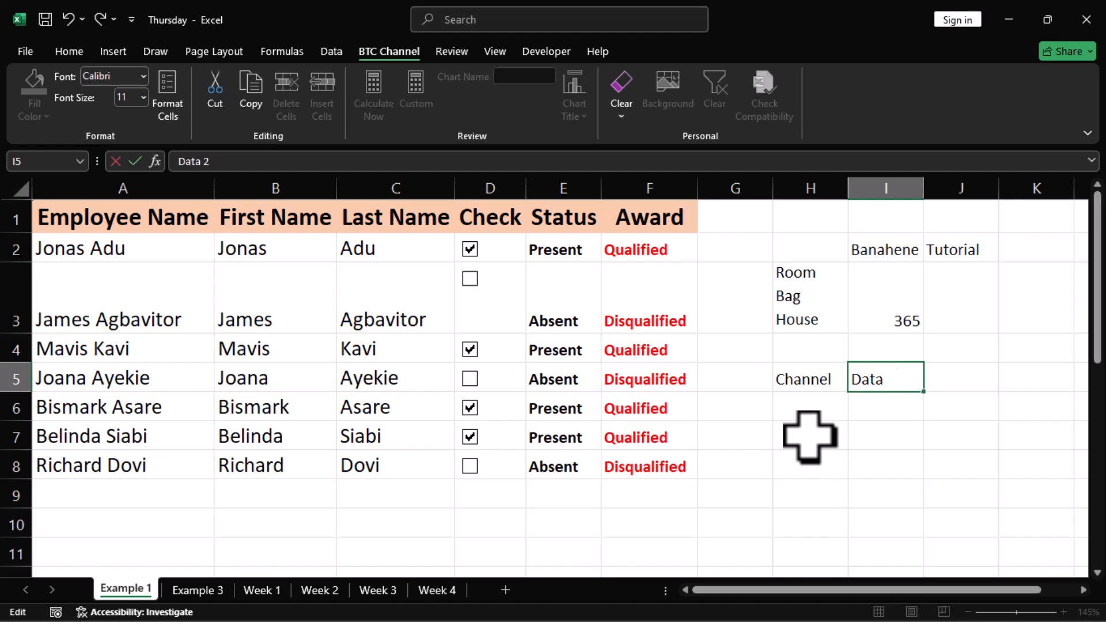
{"action": "key", "text": "ctrl+Return"}
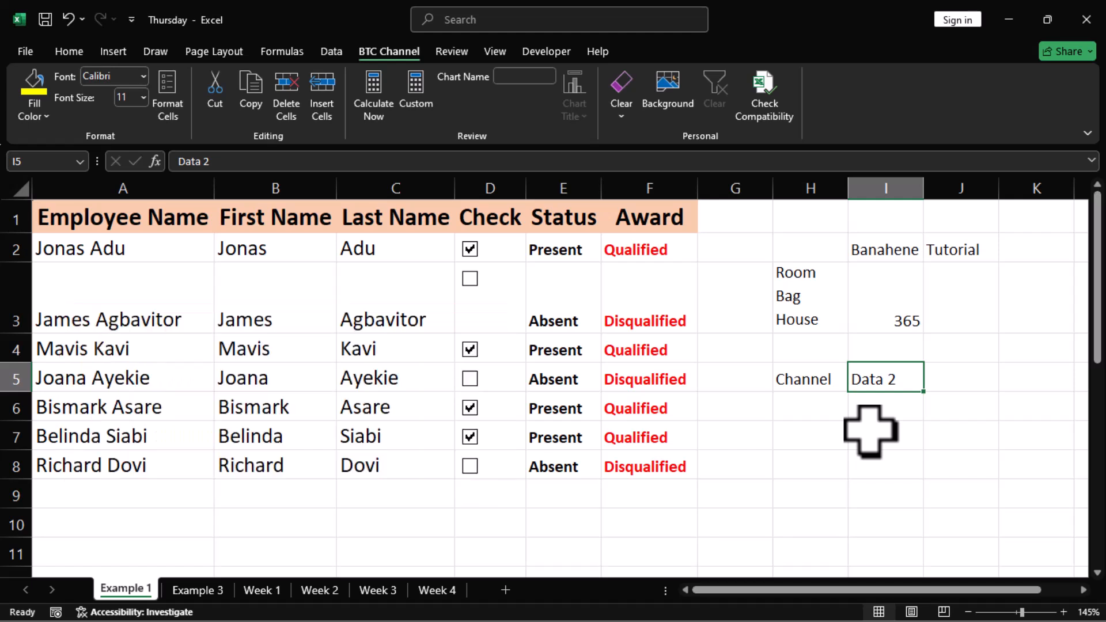
- Fill the range I7:I14 with one repeated first name in a single entry
{"action": "scroll", "coordinate": [869, 431], "scroll_direction": "down", "scroll_amount": 1}
{"action": "left_click", "coordinate": [881, 303]}
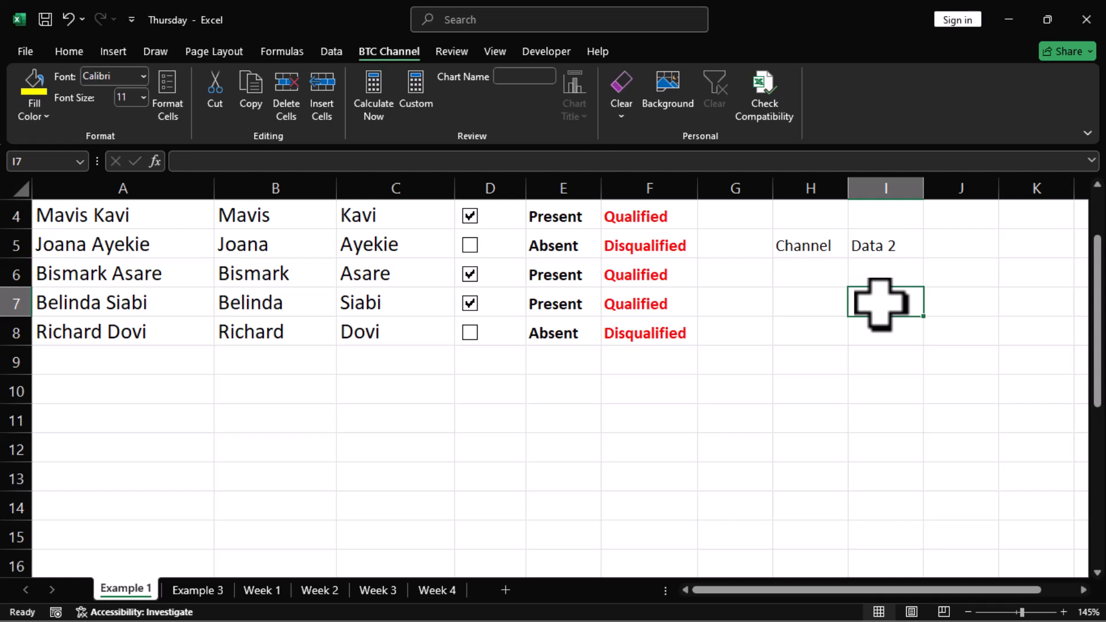
{"action": "left_click_drag", "start_coordinate": [880, 304], "coordinate": [886, 514]}
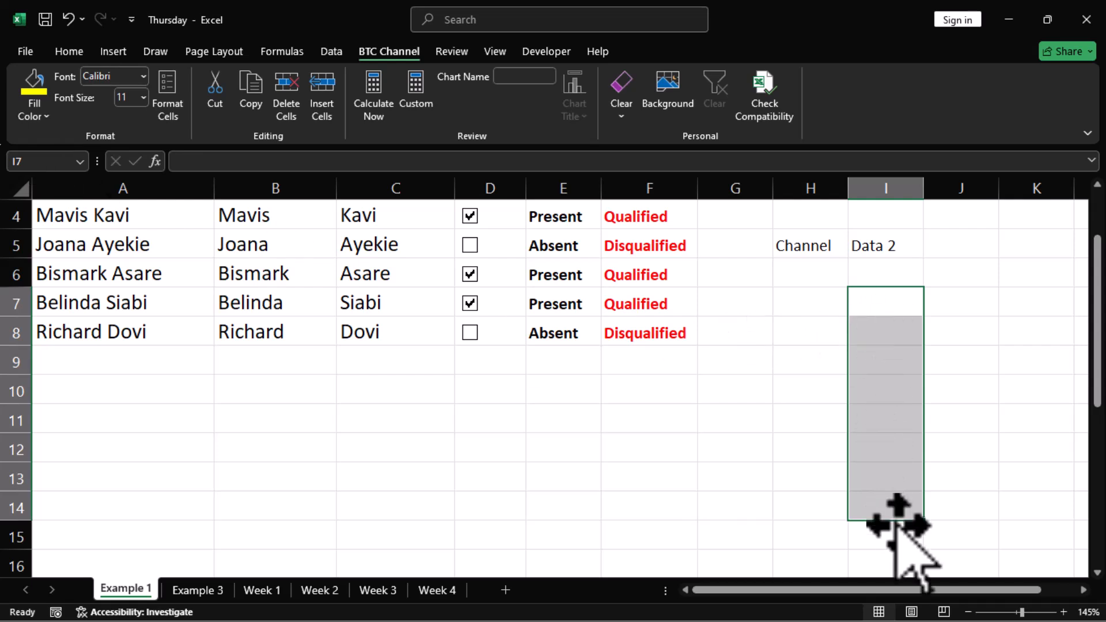
{"action": "type", "text": "Jonas"}
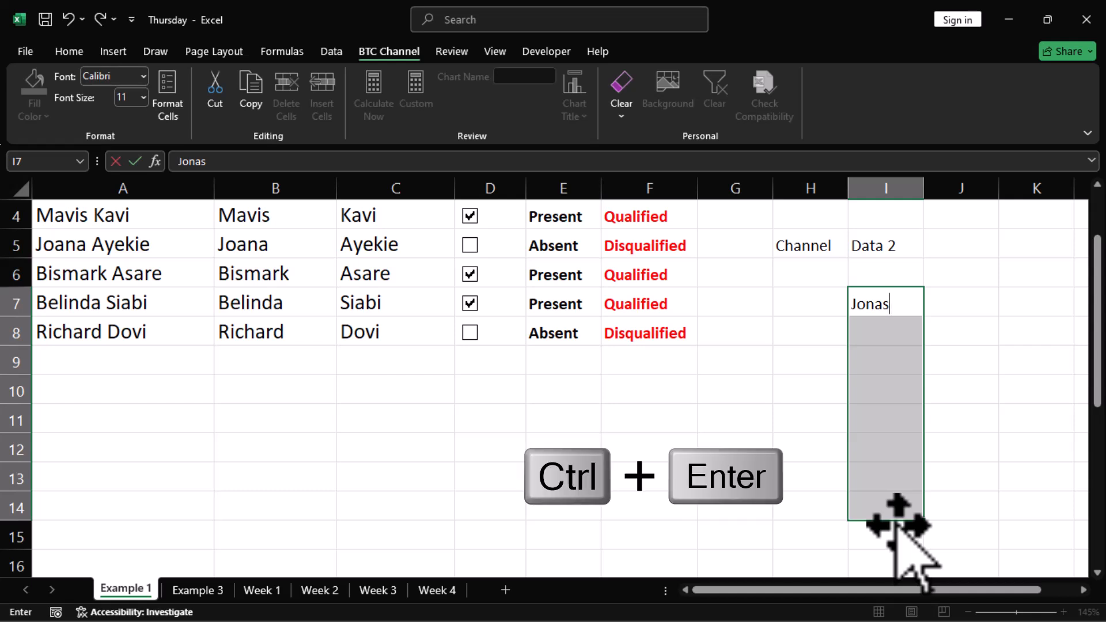
{"action": "key", "text": "ctrl+Return"}
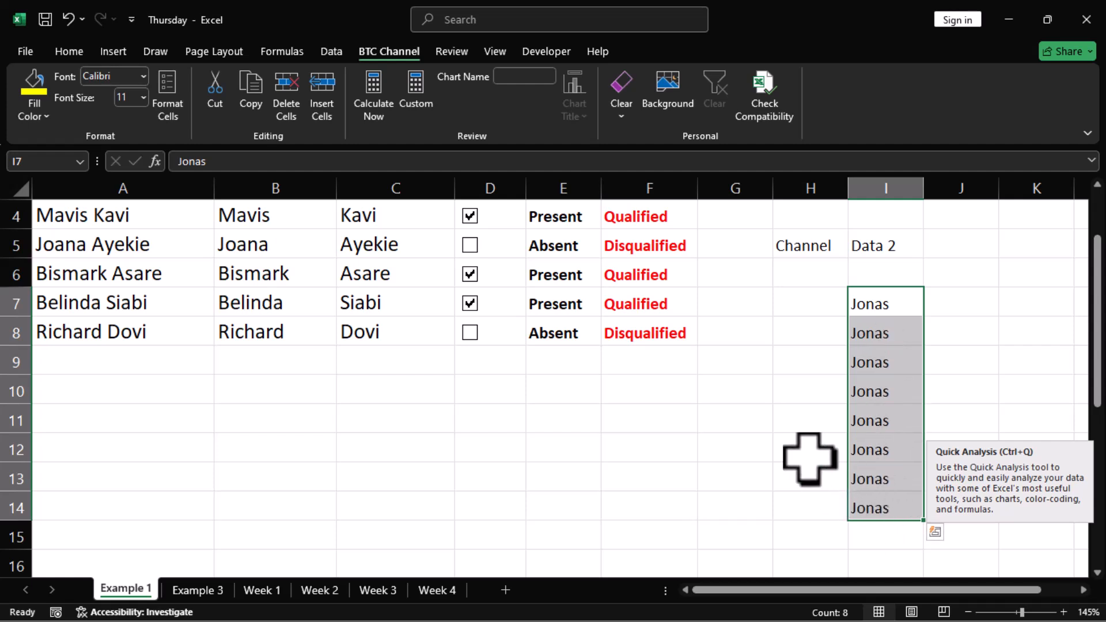
- Select H9:H13 and fill it downward with a first name, was, hoise and two more first names
{"action": "left_click_drag", "start_coordinate": [793, 358], "coordinate": [797, 483]}
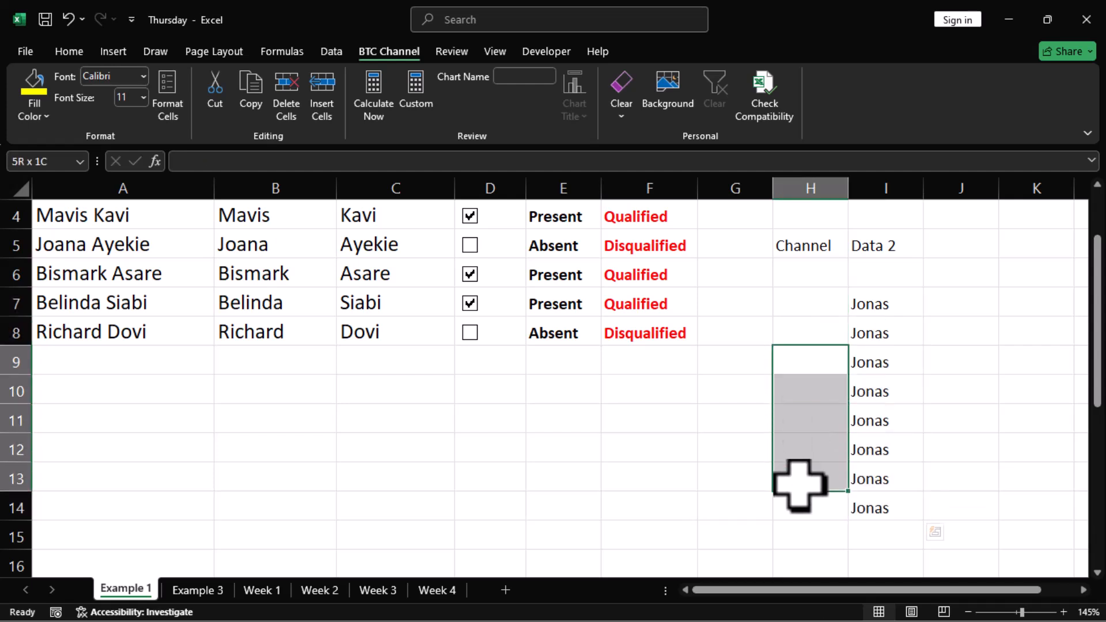
{"action": "type", "text": "Kojo"}
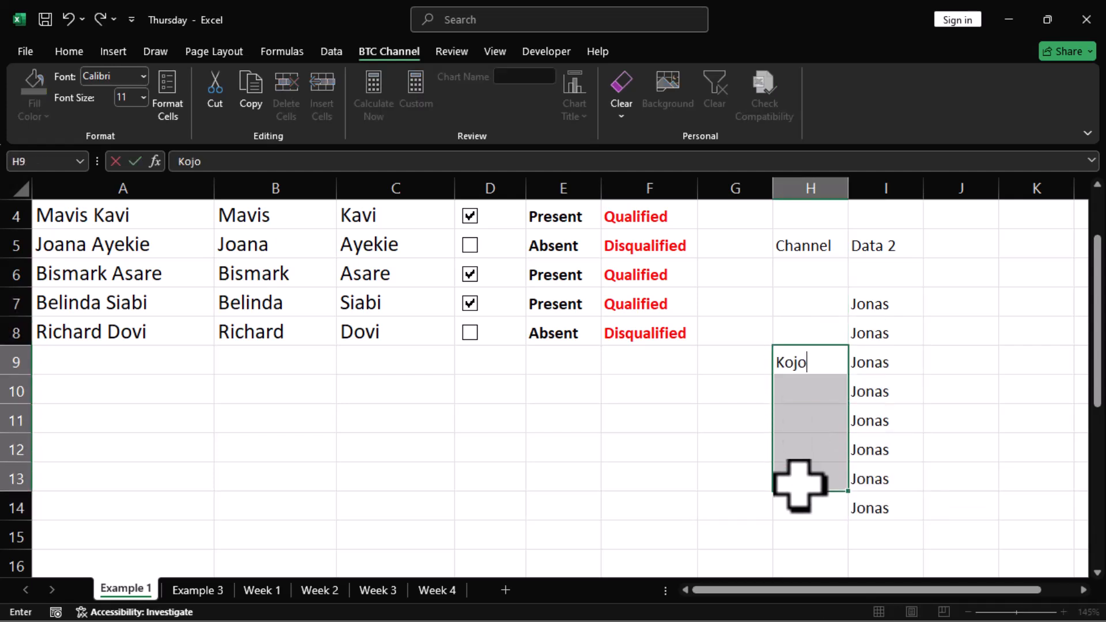
{"action": "key", "text": "Return"}
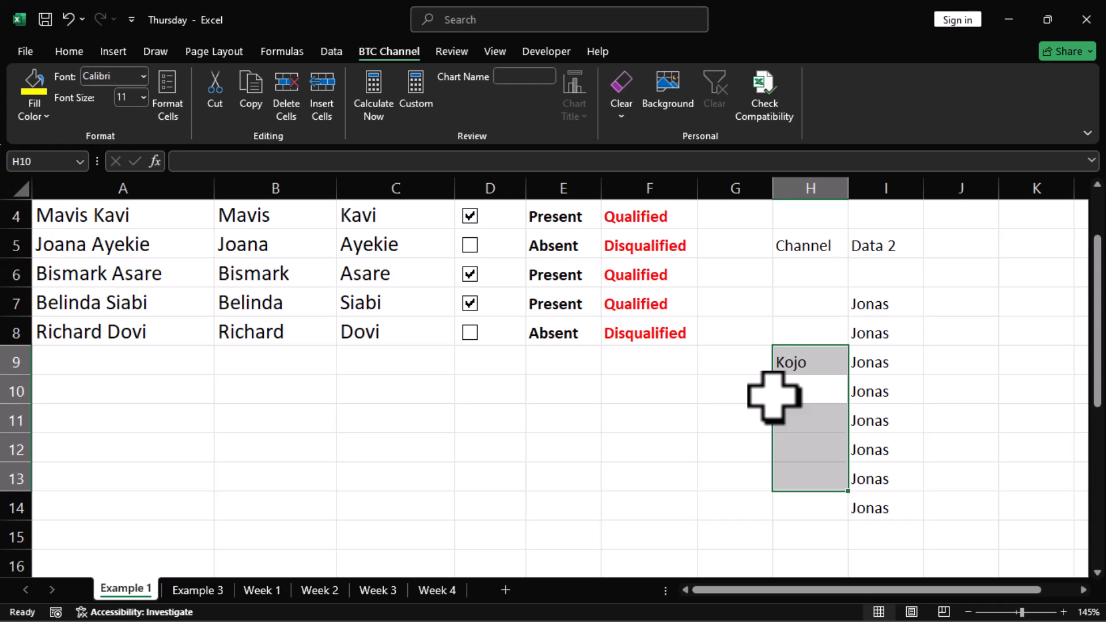
{"action": "type", "text": "was"}
{"action": "key", "text": "Return"}
{"action": "type", "text": "hoise"}
{"action": "key", "text": "Return"}
{"action": "type", "text": "kwame"}
{"action": "key", "text": "Return"}
{"action": "type", "text": "noah"}
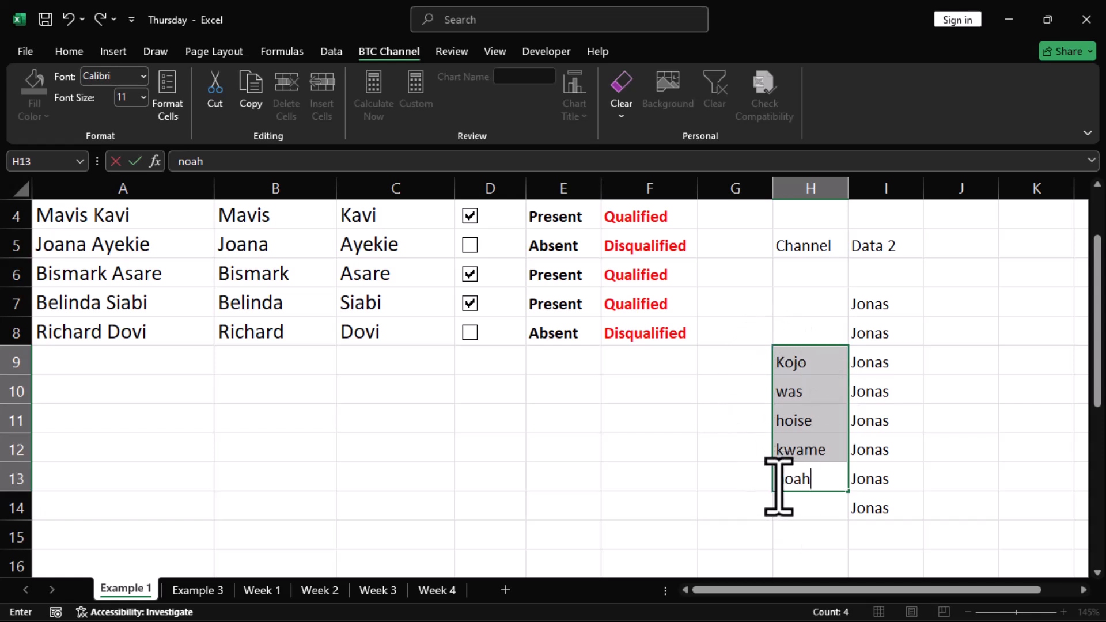
{"action": "key", "text": "Return"}
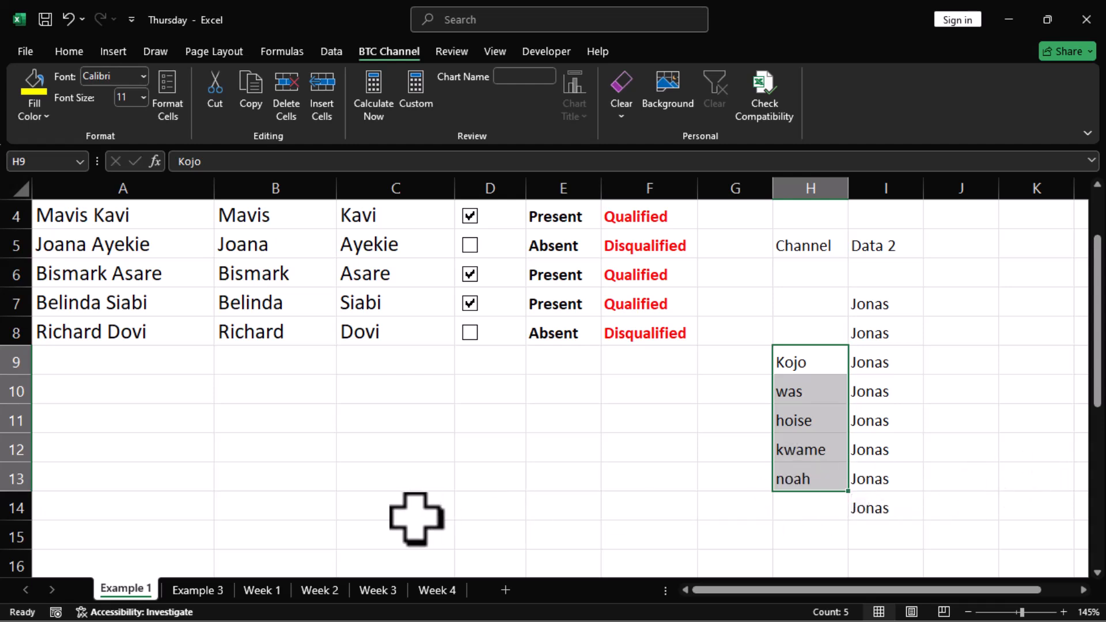
- Group the worksheets Week 1 through Week 4
{"action": "left_click", "coordinate": [262, 590]}
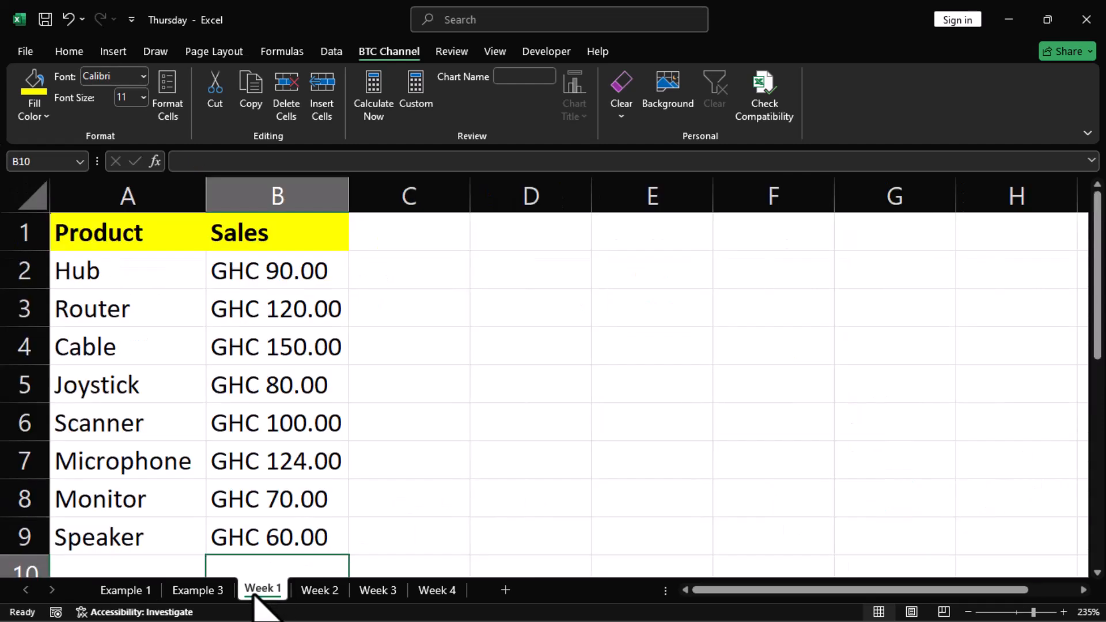
{"action": "key", "text": "shift"}
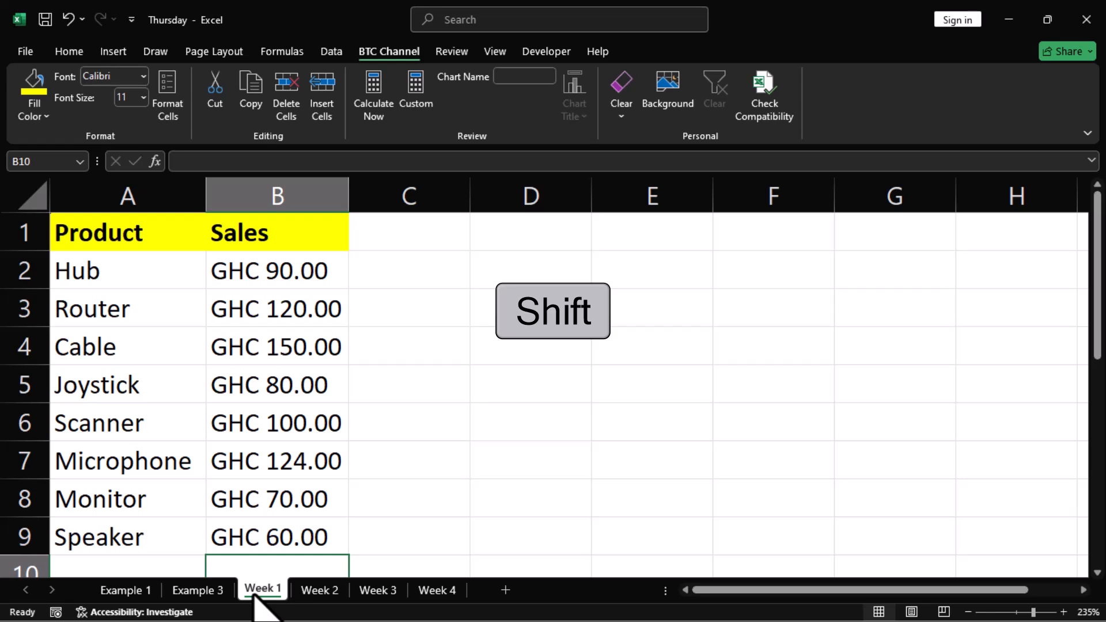
{"action": "left_click", "coordinate": [450, 591], "text": "shift"}
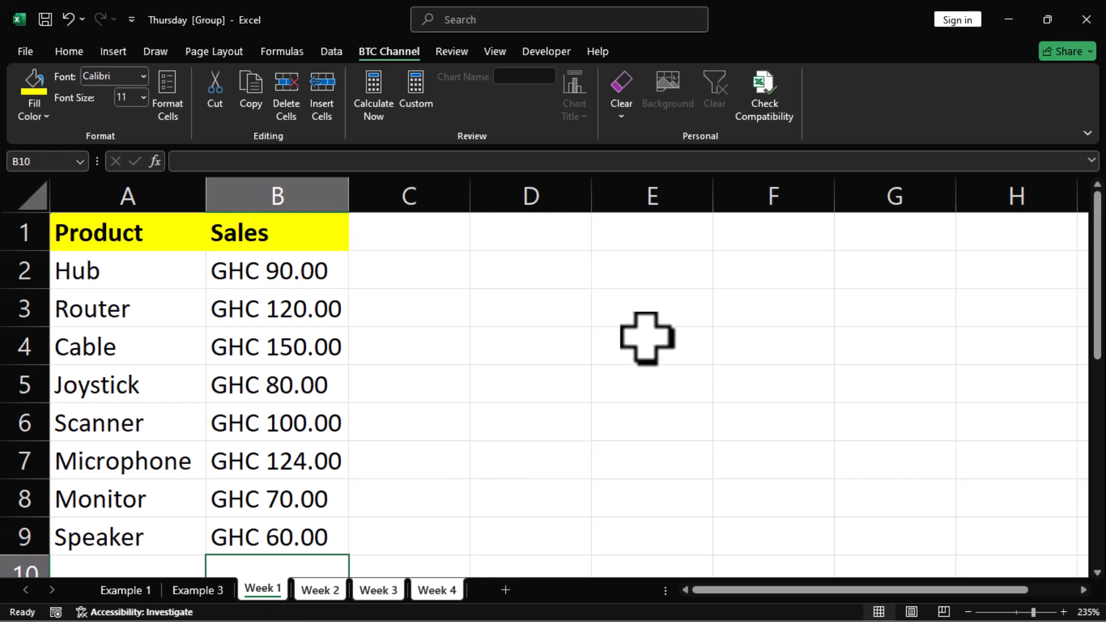
- Enter Name, Class and Age in cells E2, F2 and G2 of the grouped sheets, checking Week 2, Week 3 and Week 4
{"action": "left_click", "coordinate": [656, 282]}
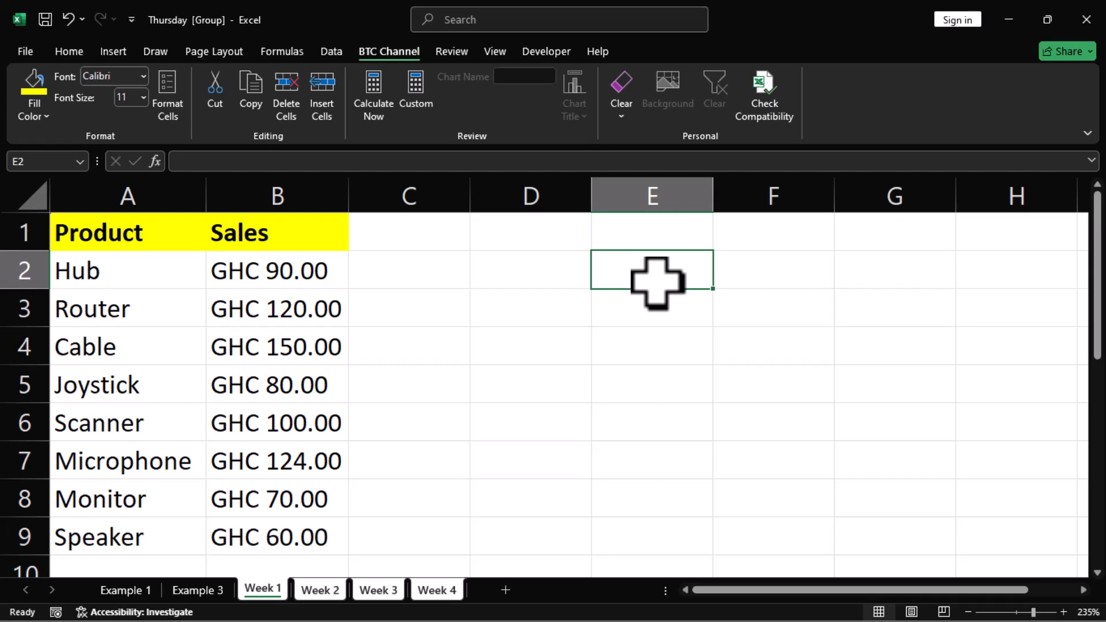
{"action": "type", "text": "Name"}
{"action": "key", "text": "Tab"}
{"action": "type", "text": "Class"}
{"action": "key", "text": "Tab"}
{"action": "type", "text": "Age"}
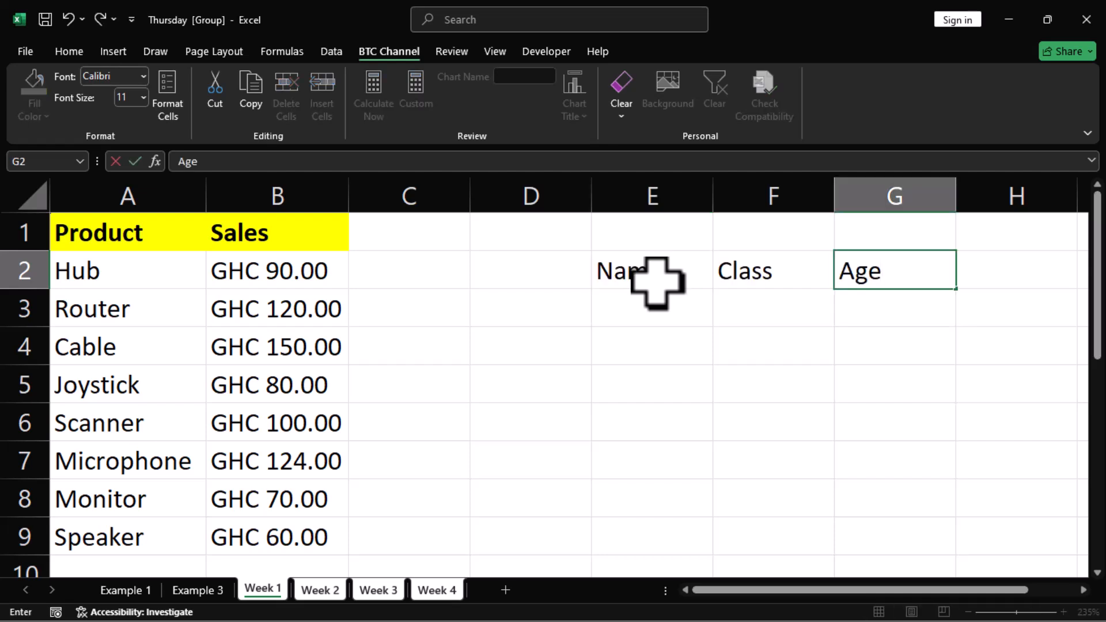
{"action": "key", "text": "ctrl+Return"}
{"action": "left_click", "coordinate": [330, 589]}
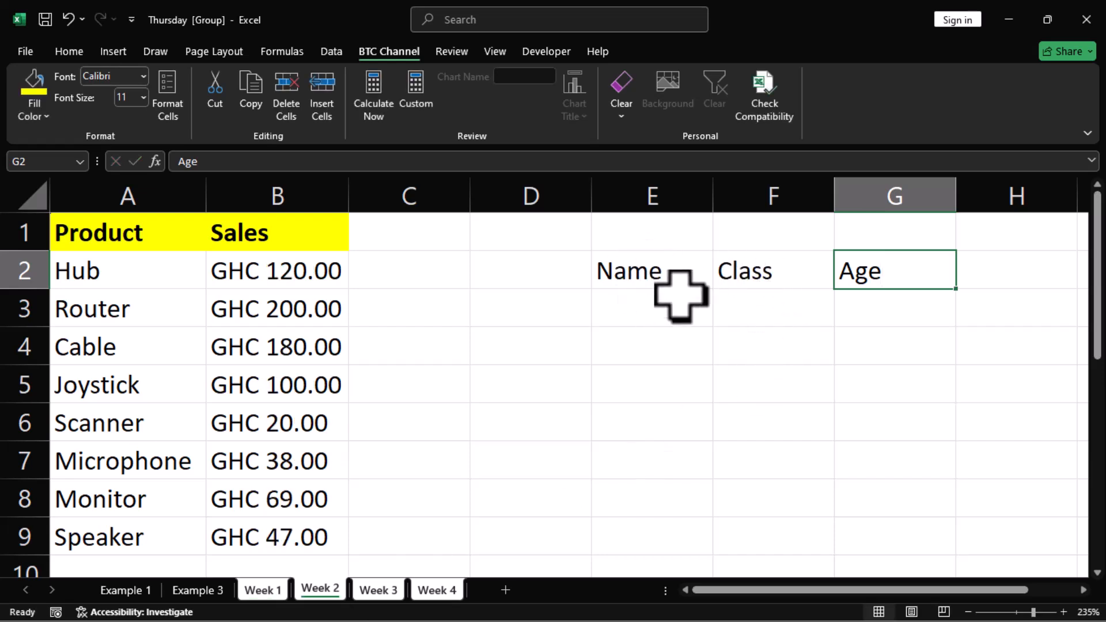
{"action": "left_click", "coordinate": [394, 594]}
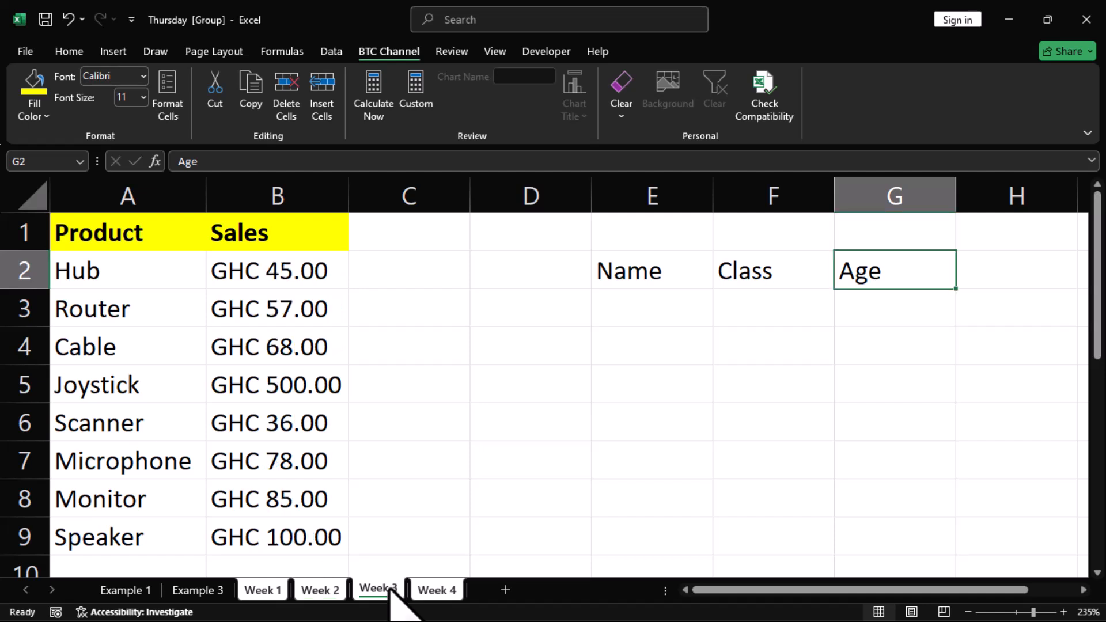
{"action": "left_click", "coordinate": [444, 593]}
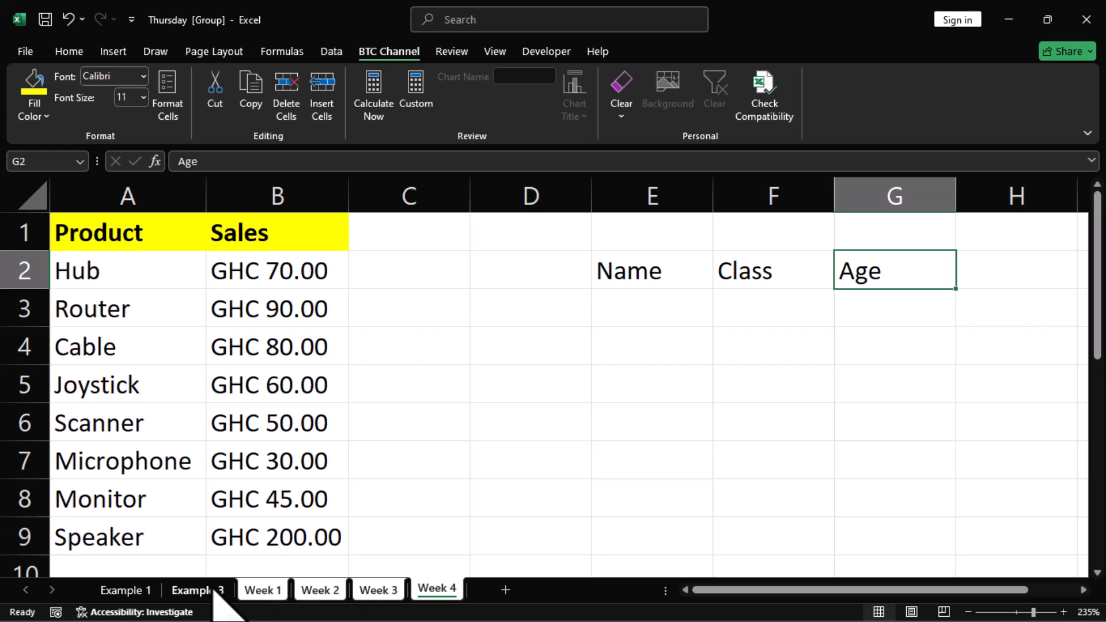
- Ungroup the Week sheets and review the row 2 entries on Week 4, Week 3, Week 2 and Week 1
{"action": "right_click", "coordinate": [243, 591]}
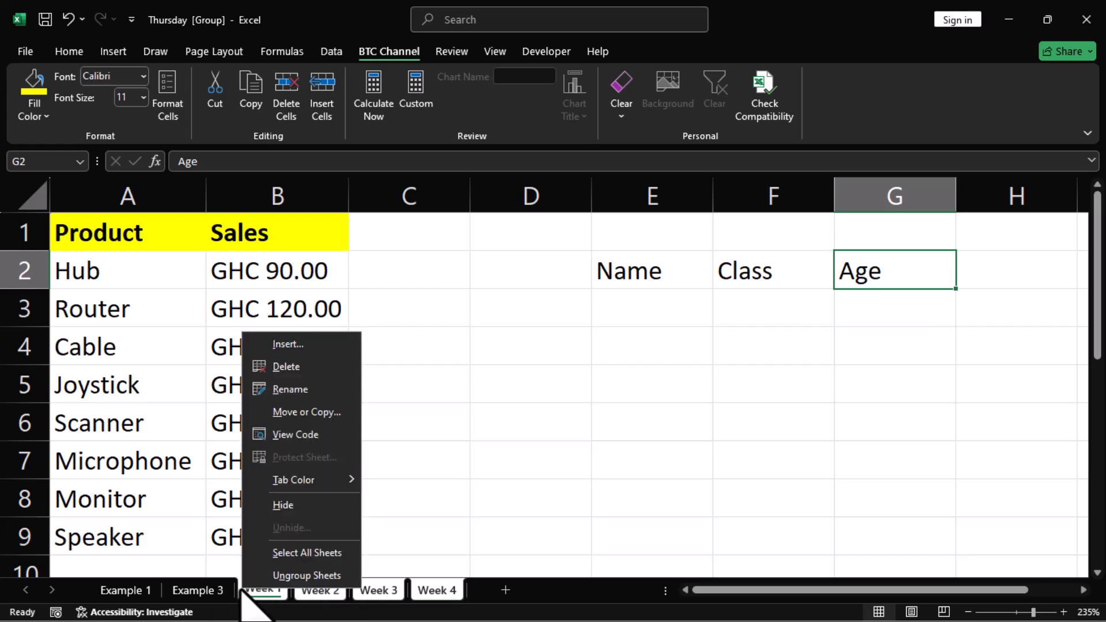
{"action": "left_click", "coordinate": [314, 576]}
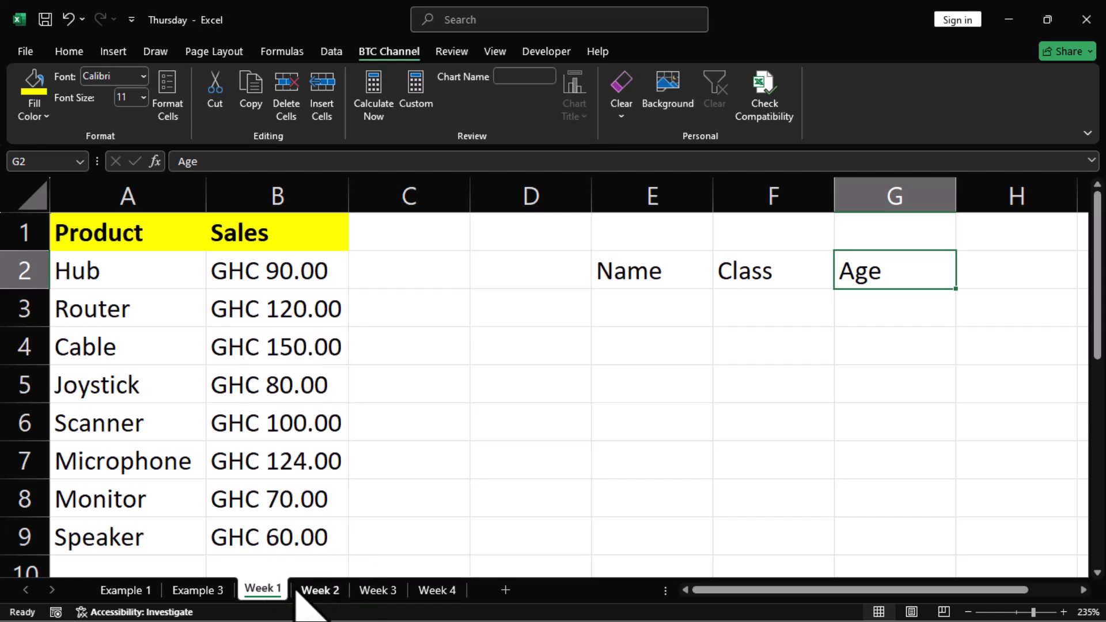
{"action": "left_click", "coordinate": [436, 590]}
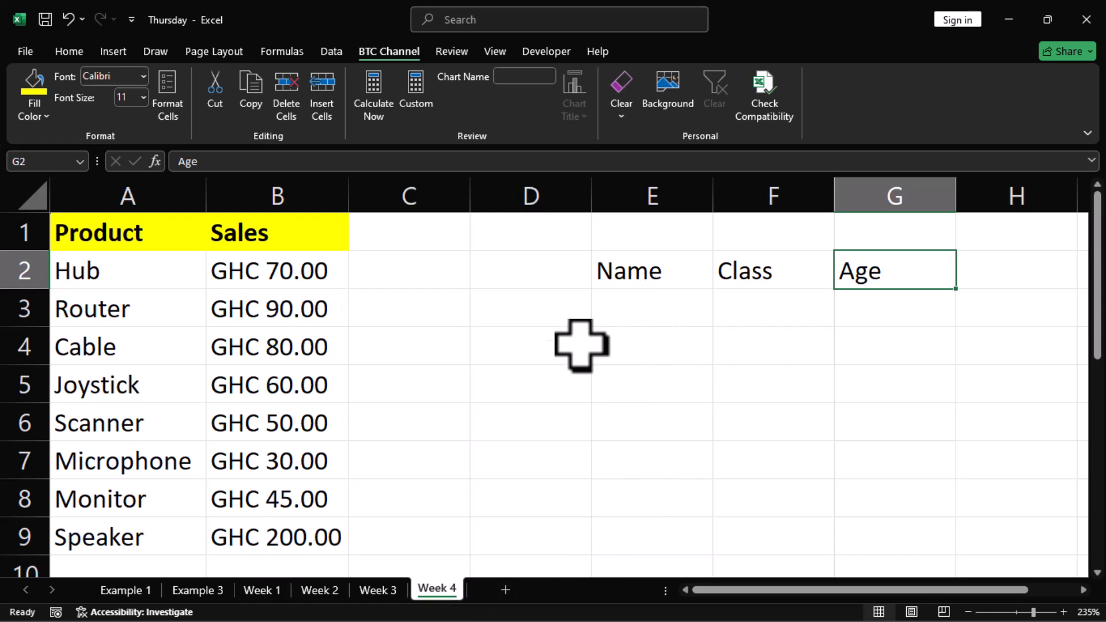
{"action": "left_click", "coordinate": [391, 590]}
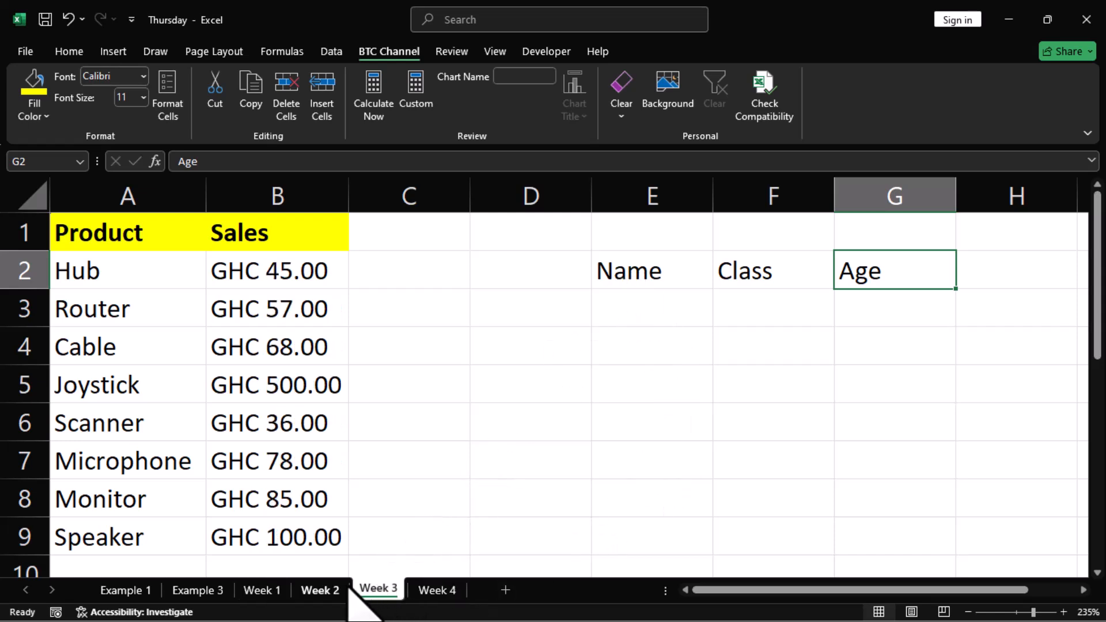
{"action": "left_click", "coordinate": [327, 590]}
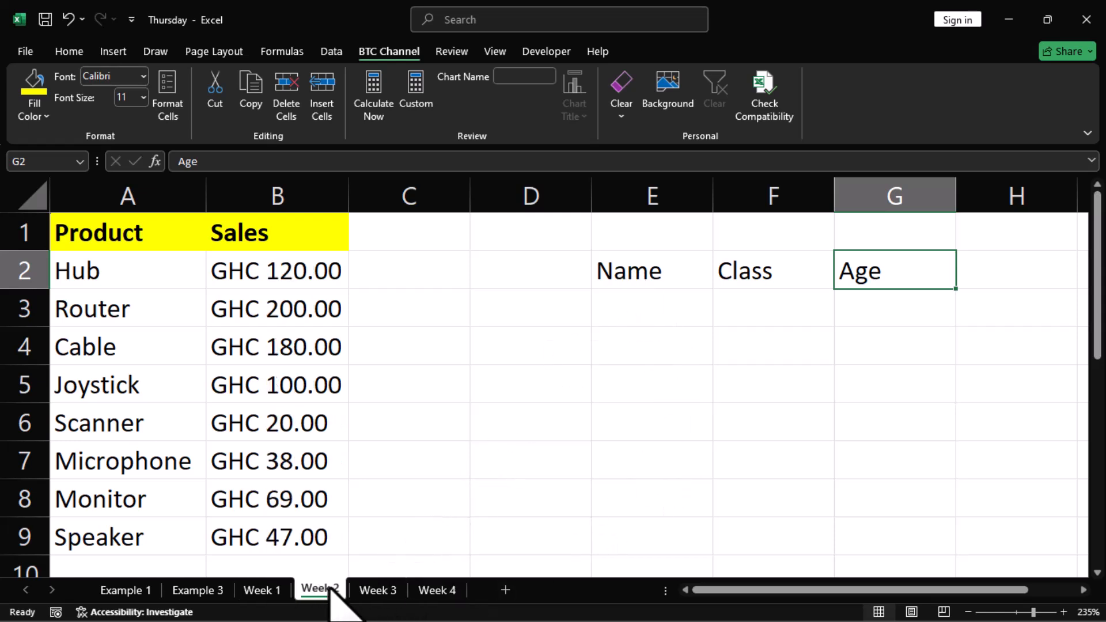
{"action": "left_click", "coordinate": [269, 590]}
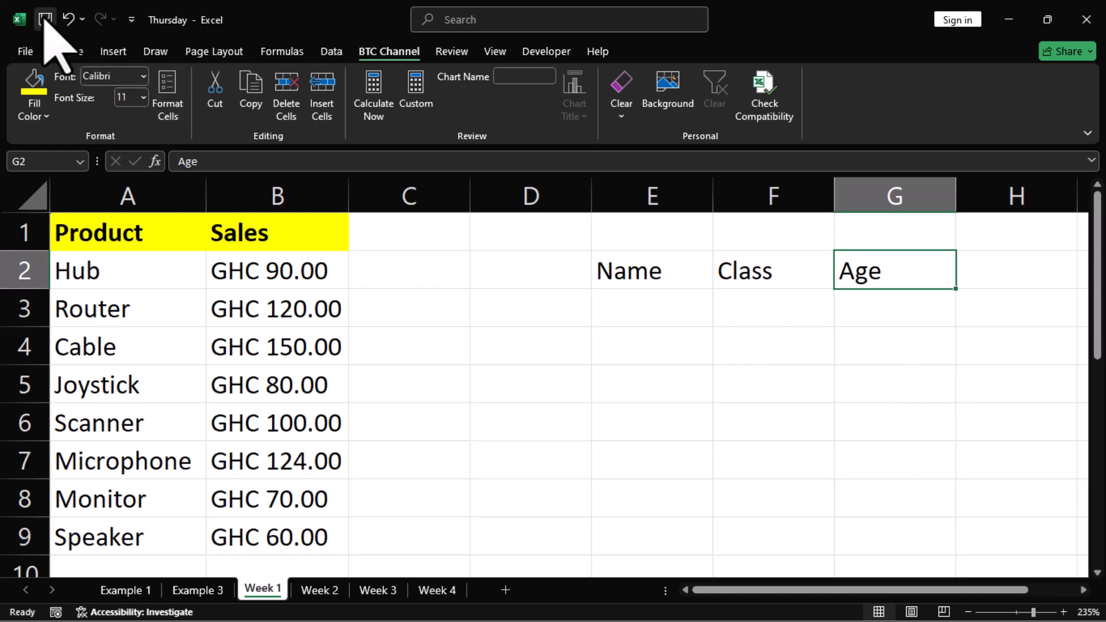
- Open the Quick Access Toolbar customization options and list All Commands as the command source
{"action": "left_click", "coordinate": [132, 21]}
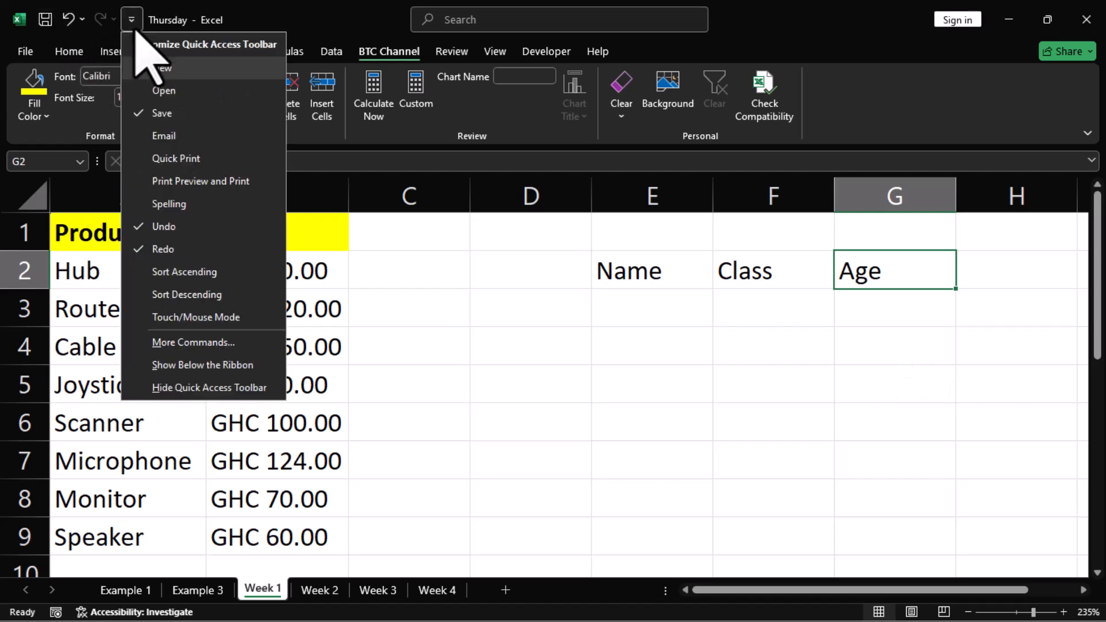
{"action": "left_click", "coordinate": [202, 346]}
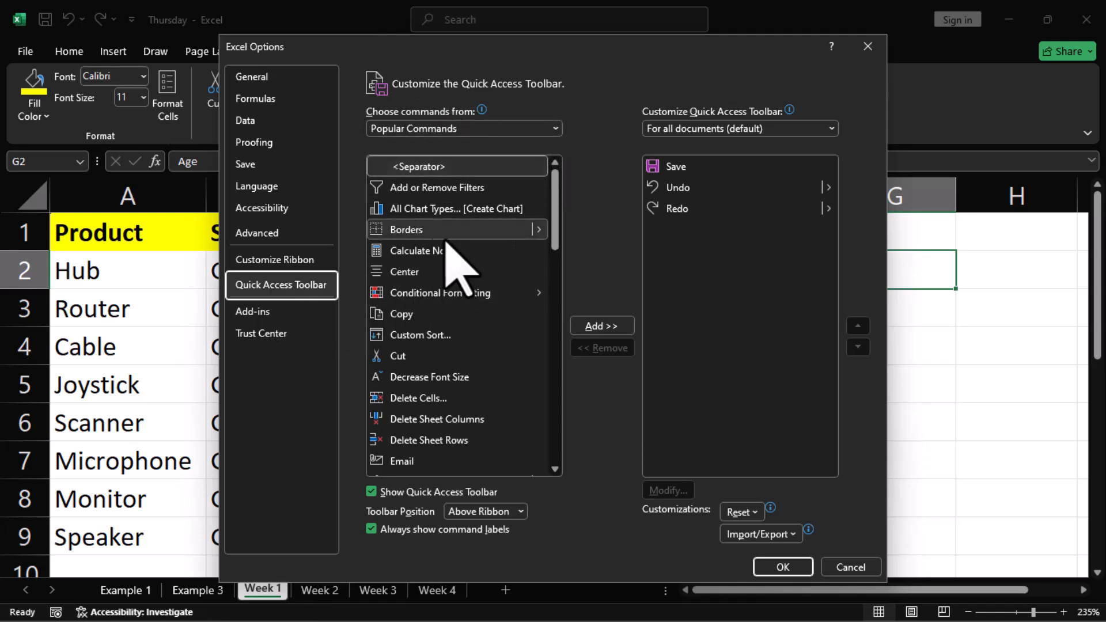
{"action": "left_click", "coordinate": [556, 130]}
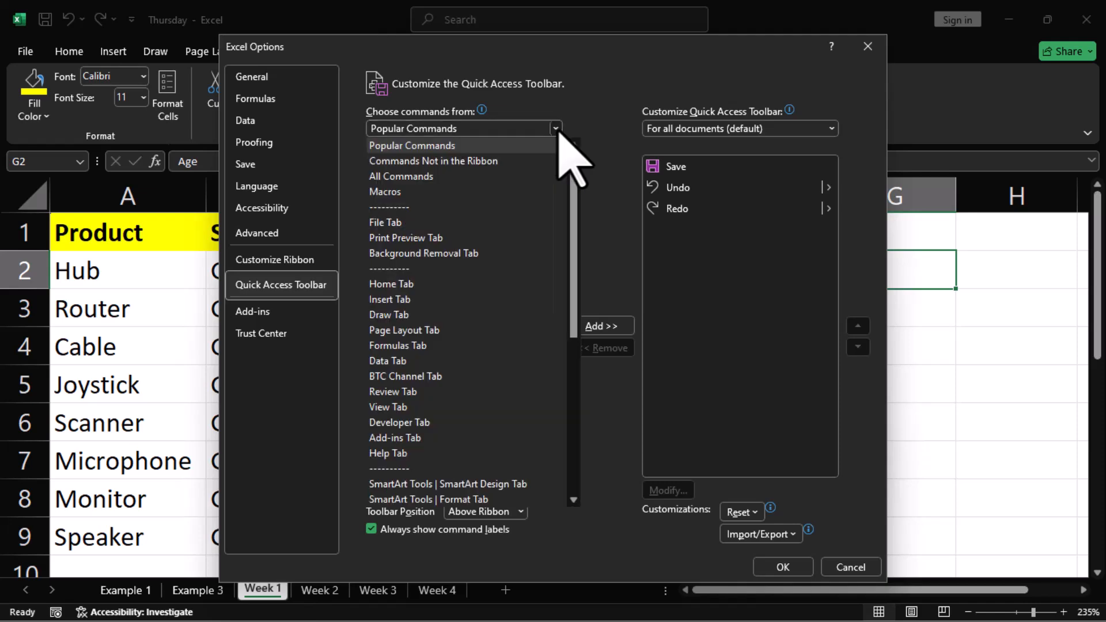
{"action": "left_click", "coordinate": [434, 176]}
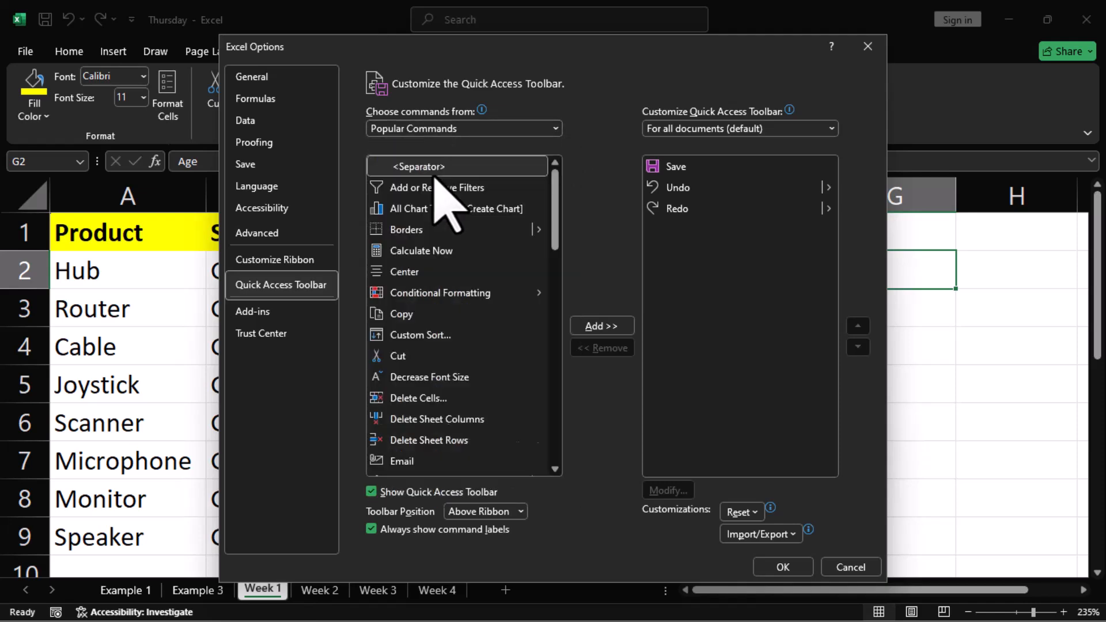
- Add the Form command from the full command list to the Quick Access Toolbar and apply the change
{"action": "scroll", "coordinate": [469, 306], "scroll_direction": "down", "scroll_amount": 3}
{"action": "scroll", "coordinate": [462, 295], "scroll_direction": "down", "scroll_amount": 9}
{"action": "scroll", "coordinate": [452, 297], "scroll_direction": "down", "scroll_amount": 9}
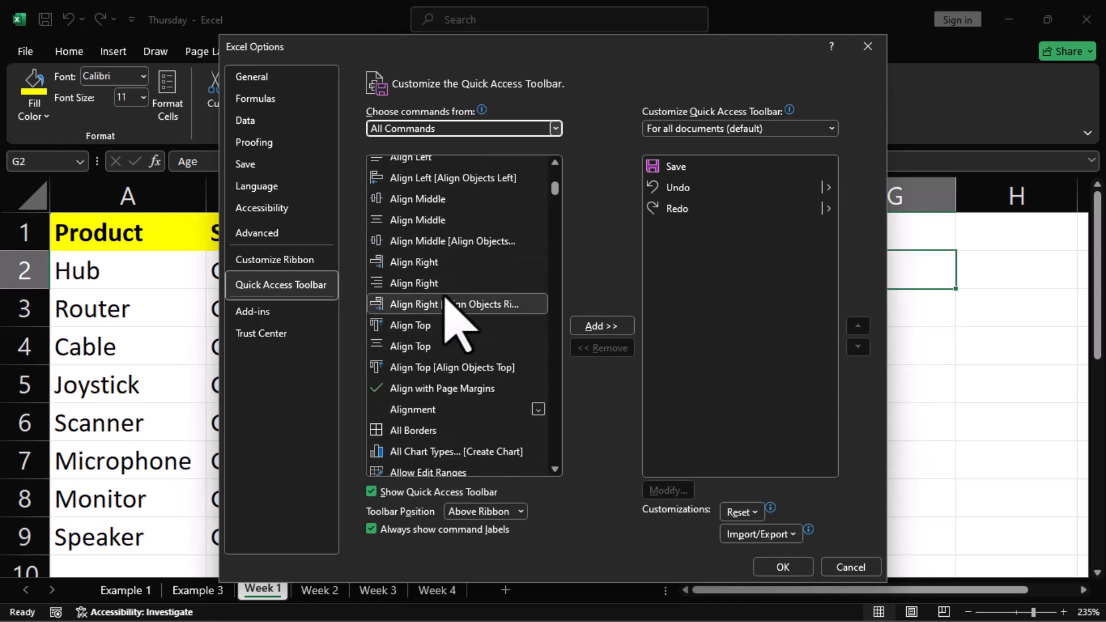
{"action": "scroll", "coordinate": [440, 295], "scroll_direction": "down", "scroll_amount": 3}
{"action": "scroll", "coordinate": [451, 319], "scroll_direction": "down", "scroll_amount": 9}
{"action": "scroll", "coordinate": [432, 291], "scroll_direction": "down", "scroll_amount": 10}
{"action": "scroll", "coordinate": [432, 296], "scroll_direction": "down", "scroll_amount": 15}
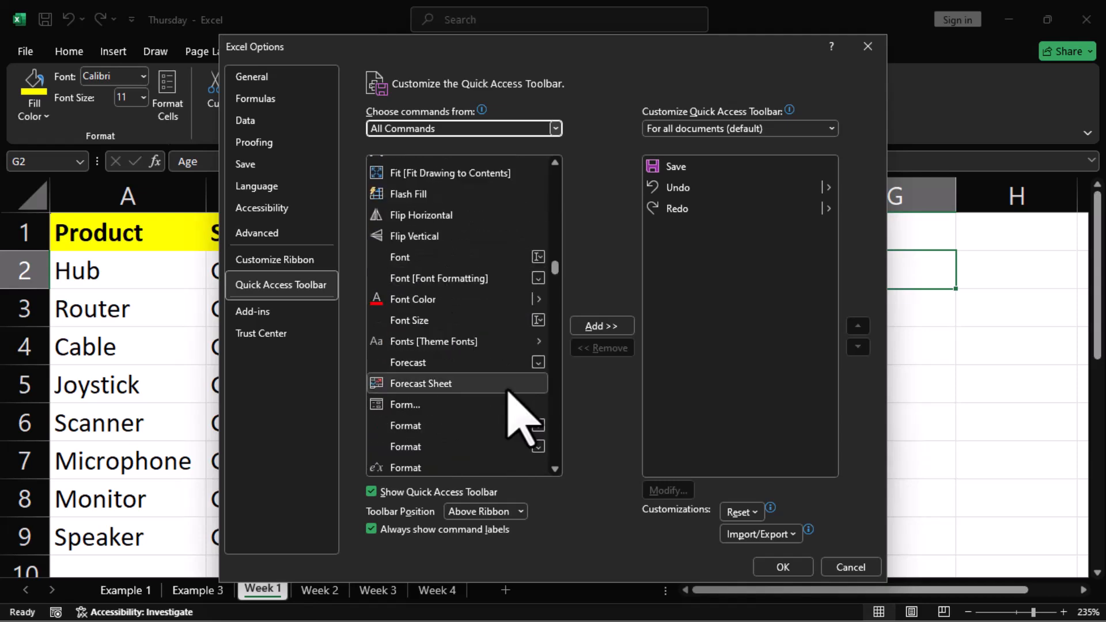
{"action": "left_click", "coordinate": [402, 405]}
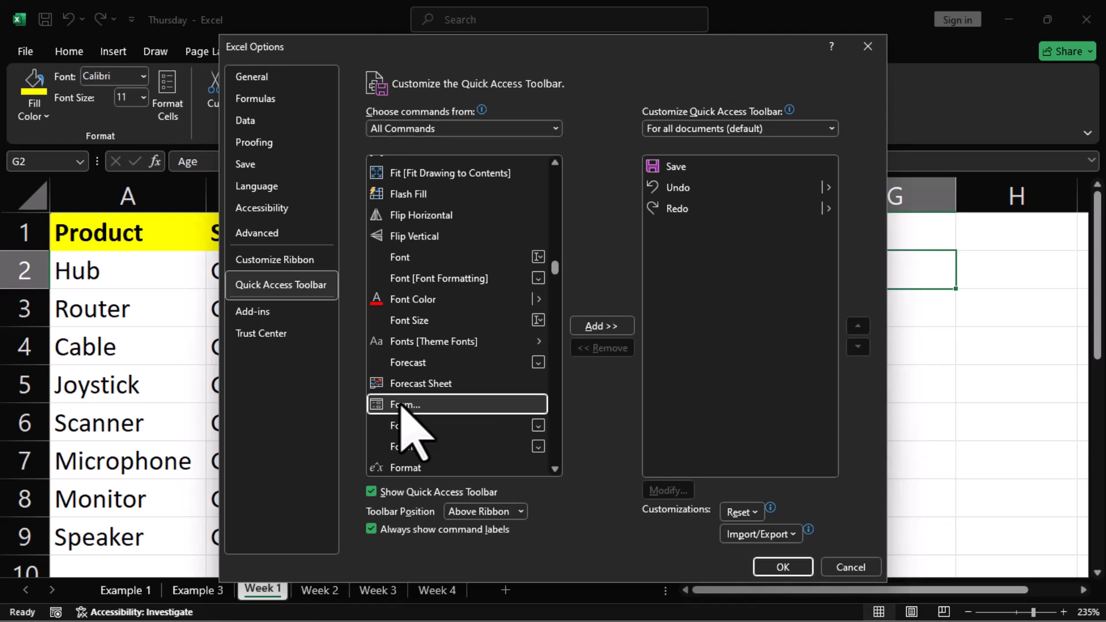
{"action": "left_click", "coordinate": [587, 326]}
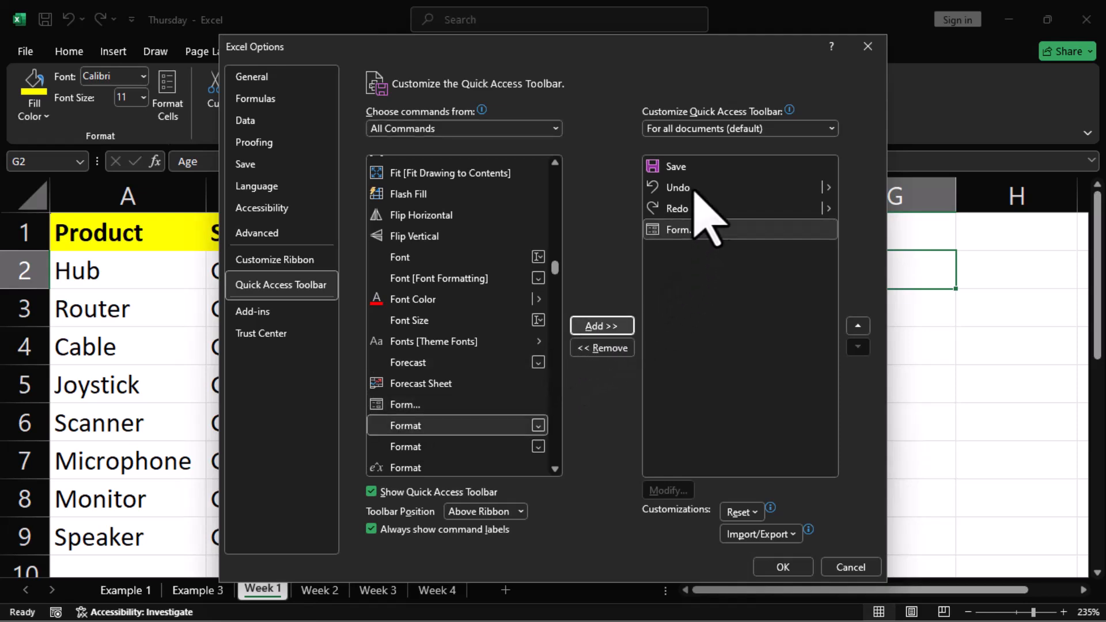
{"action": "left_click", "coordinate": [781, 567]}
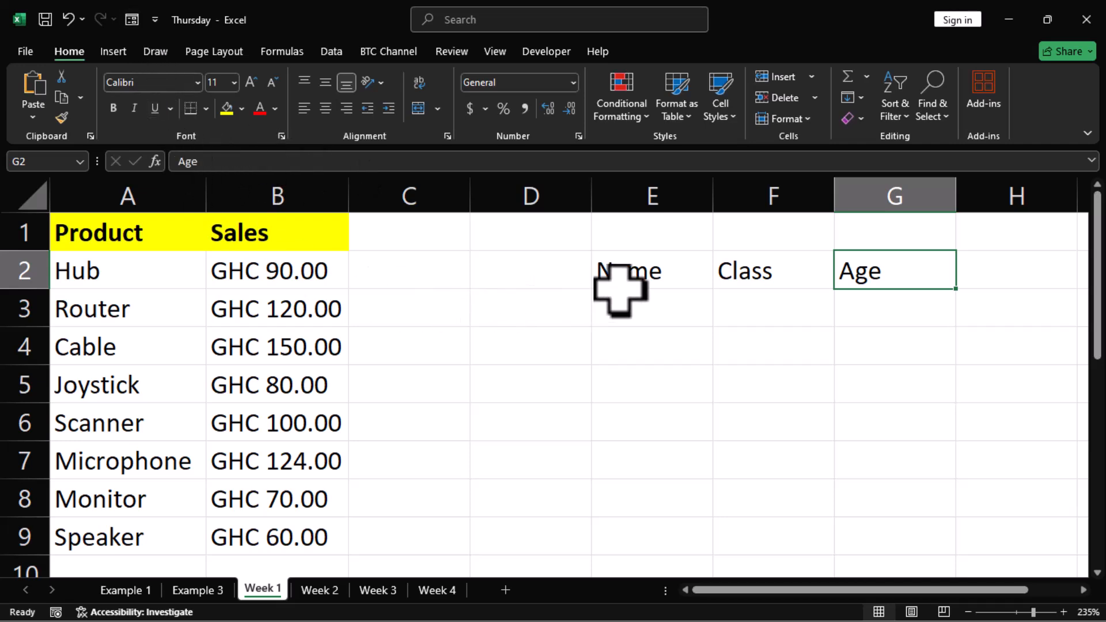
- Open the data entry form for the headers in E2:G2 and place it clear of those columns
{"action": "left_click_drag", "start_coordinate": [624, 278], "coordinate": [836, 278]}
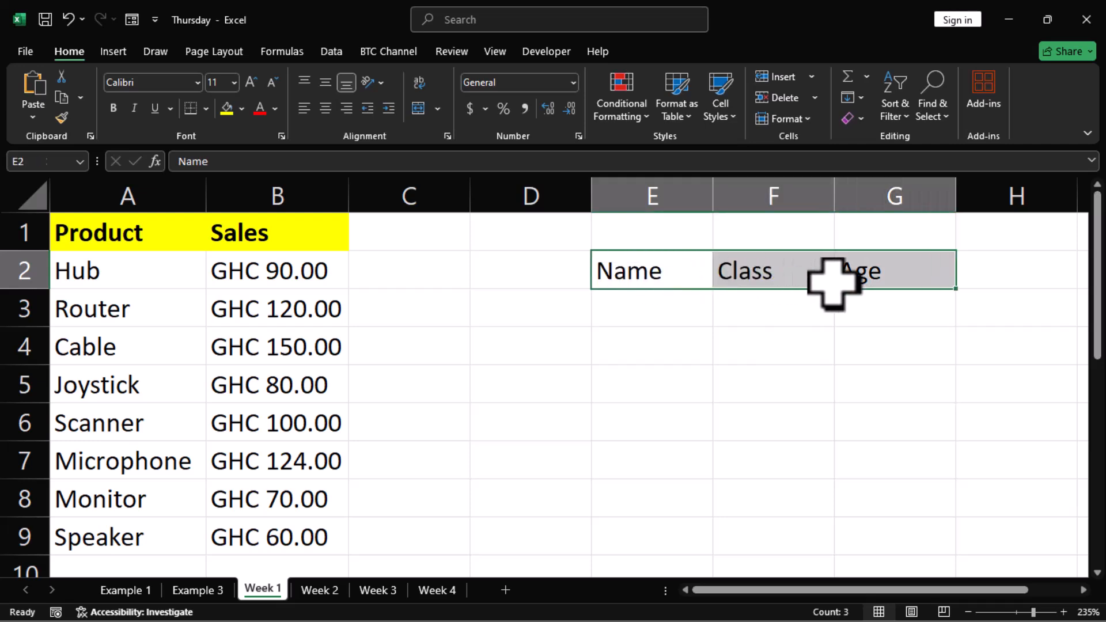
{"action": "left_click", "coordinate": [132, 19]}
{"action": "mouse_move", "coordinate": [572, 225]}
{"action": "left_mouse_down"}
{"action": "mouse_move", "coordinate": [468, 267]}
{"action": "mouse_move", "coordinate": [488, 266]}
{"action": "mouse_move", "coordinate": [448, 264]}
{"action": "left_mouse_up"}
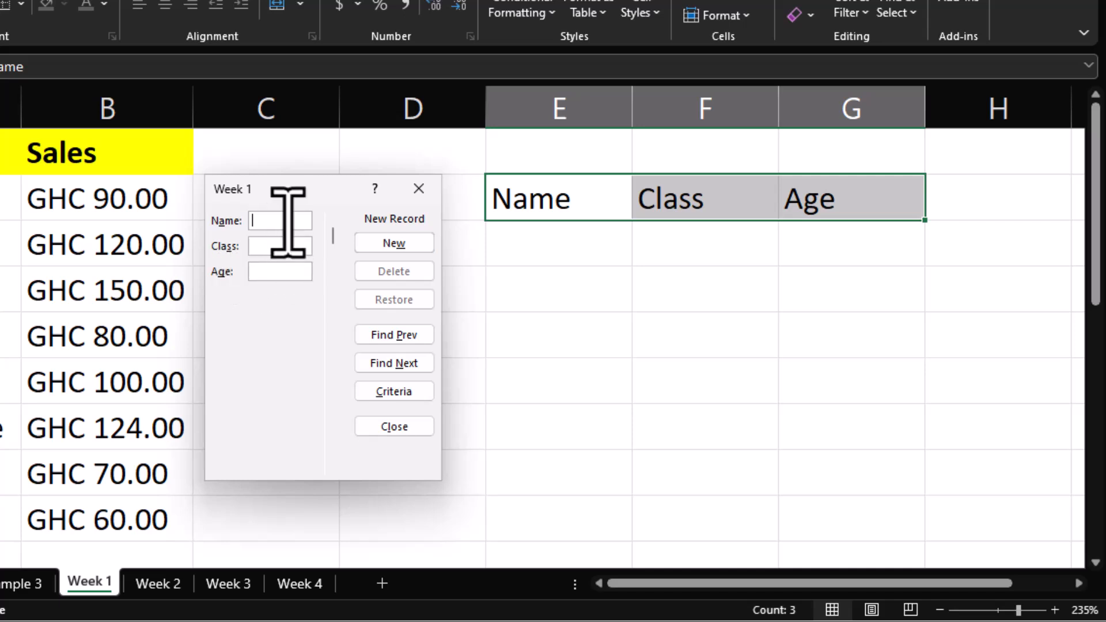
- Add a record through the form with the person's first name, class Basic 8 and age 25
{"action": "type", "text": "James"}
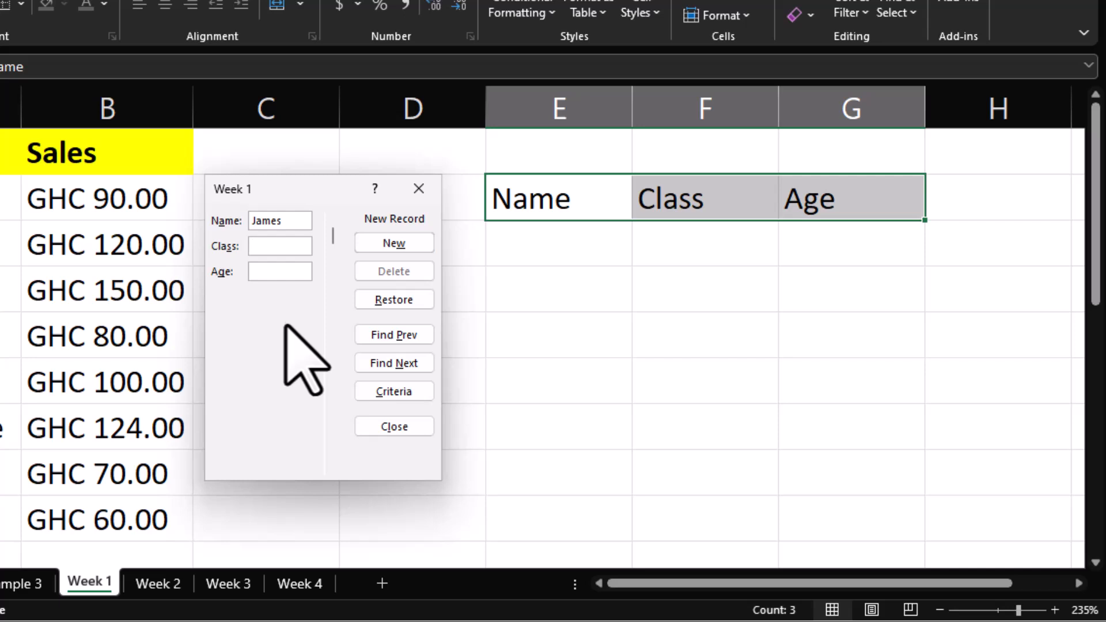
{"action": "left_click", "coordinate": [287, 253]}
{"action": "type", "text": "Basic 8"}
{"action": "key", "text": "Tab"}
{"action": "type", "text": "25"}
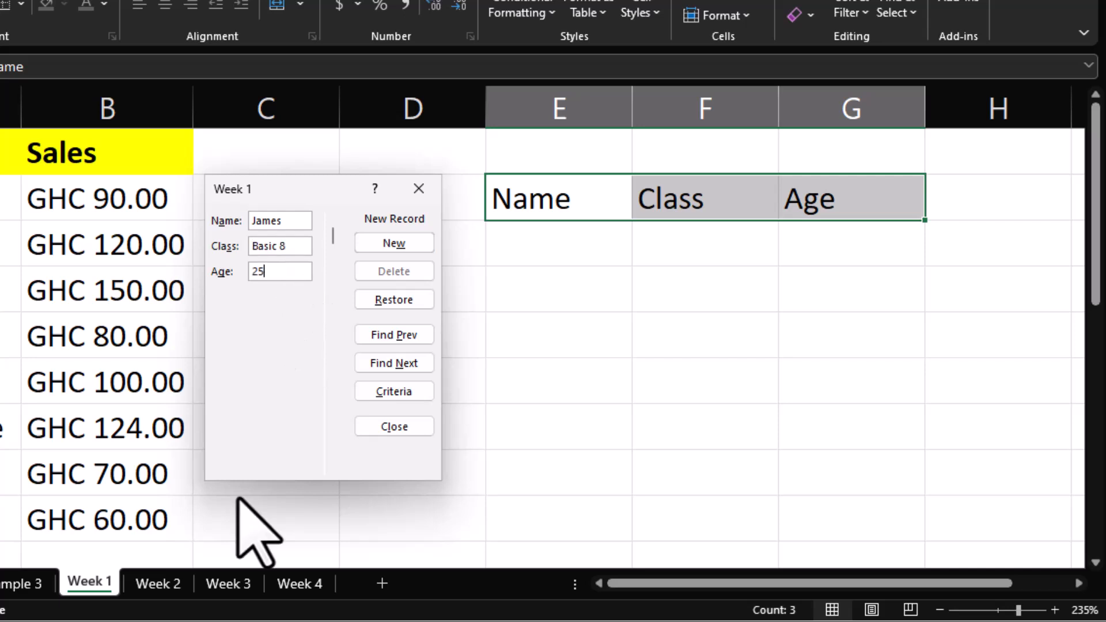
{"action": "left_click", "coordinate": [415, 247]}
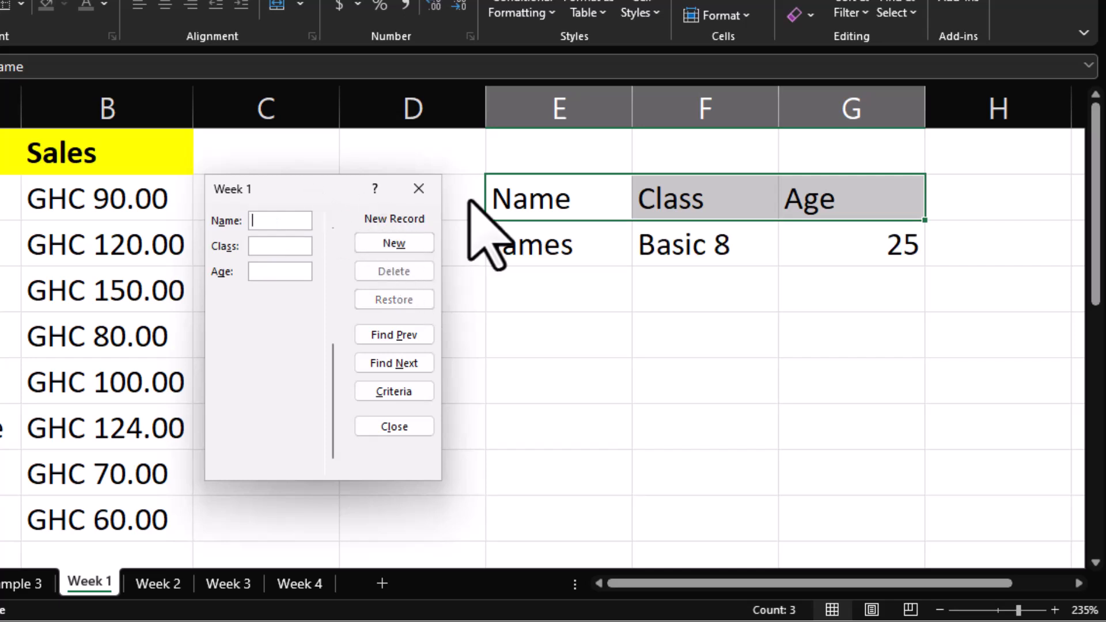